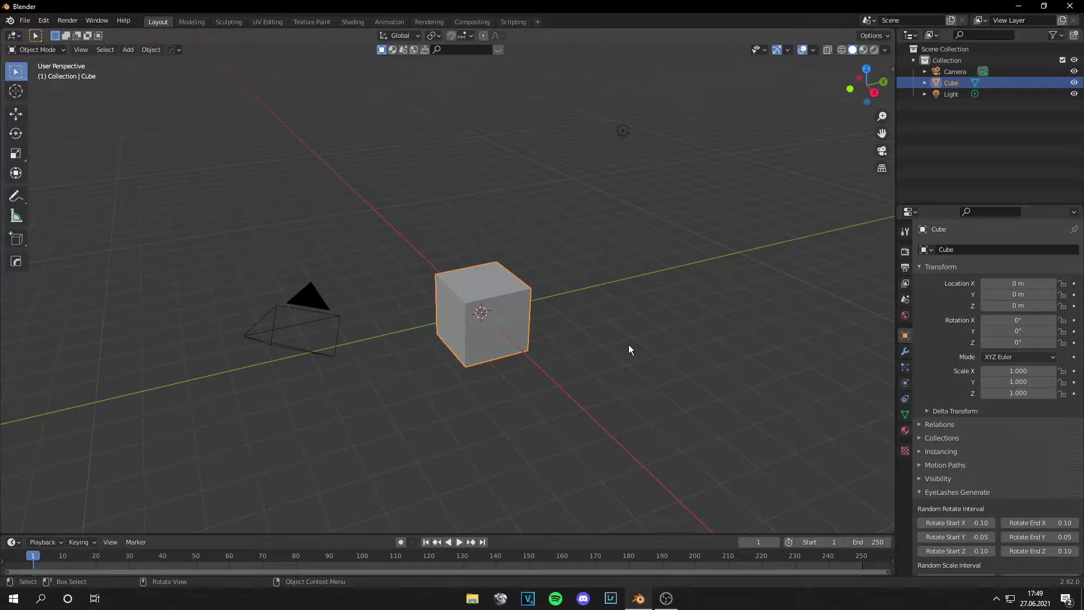
- With snapping enabled, raise the cube to Z 1 m and scale its mesh to double width along X
key(KP_1)
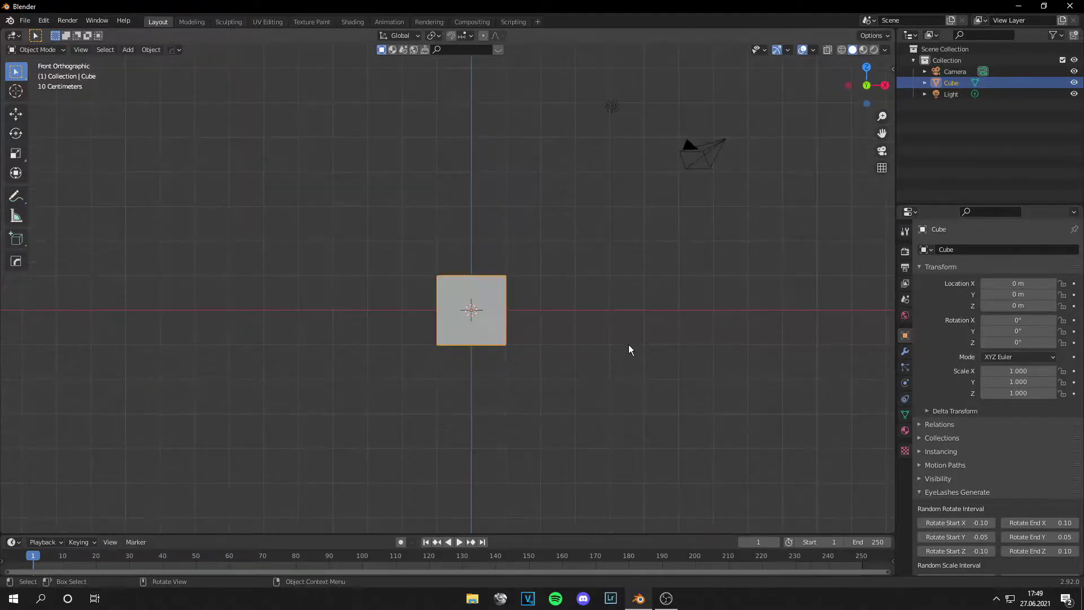
click(450, 35)
key(Delete)
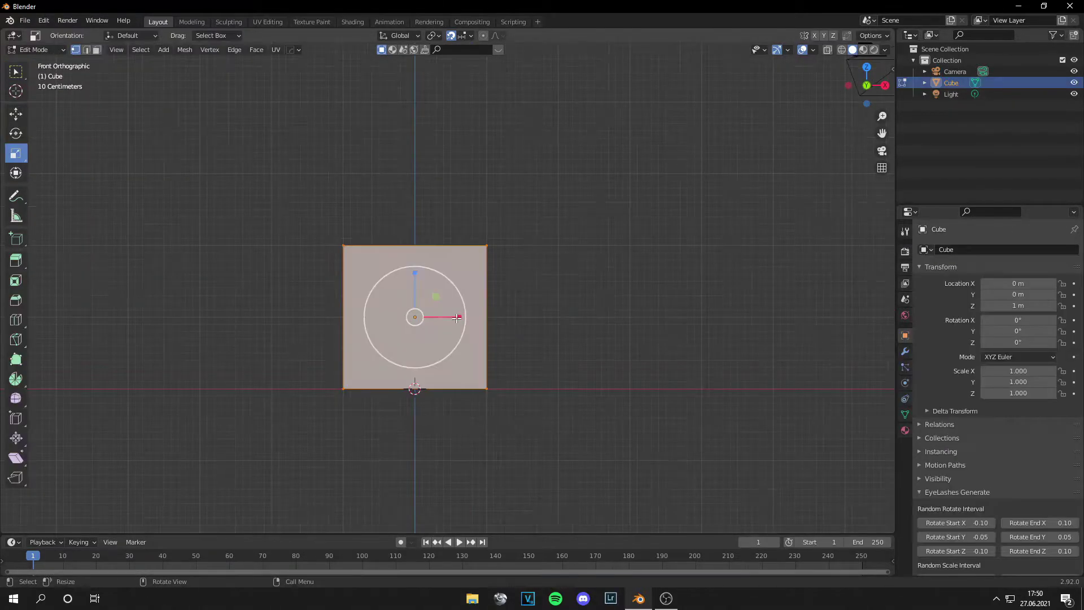
drag(458, 317, 501, 322)
middle_drag(601, 318, 595, 356)
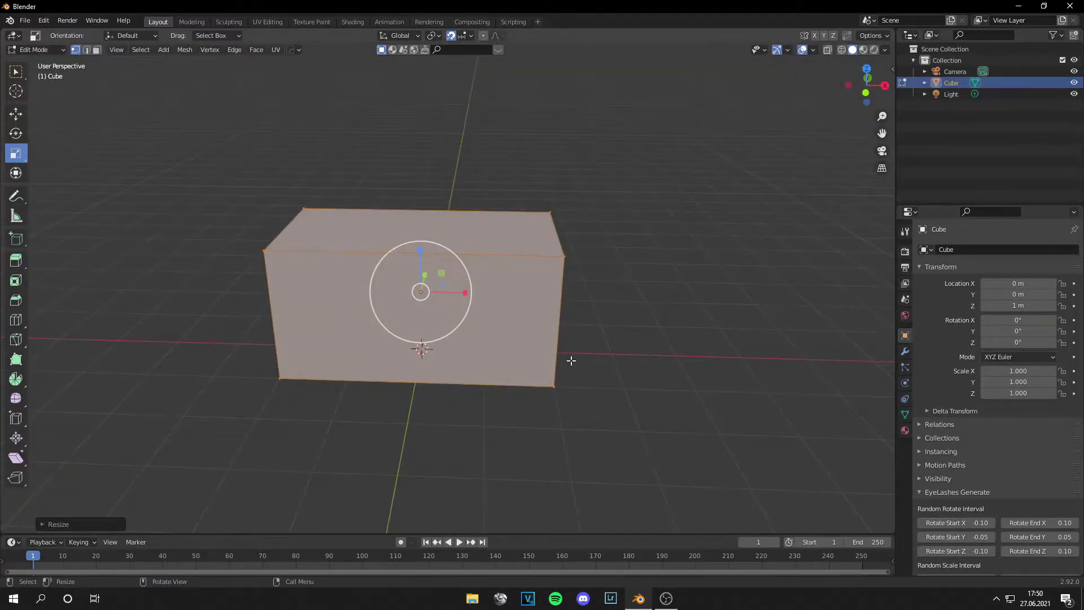
- Scale the mesh by 0.5 along Y and move it so its front face lies on the X axis
key(KP_7)
drag(415, 197, 415, 204)
text(.5g)
click(431, 187)
key(g)
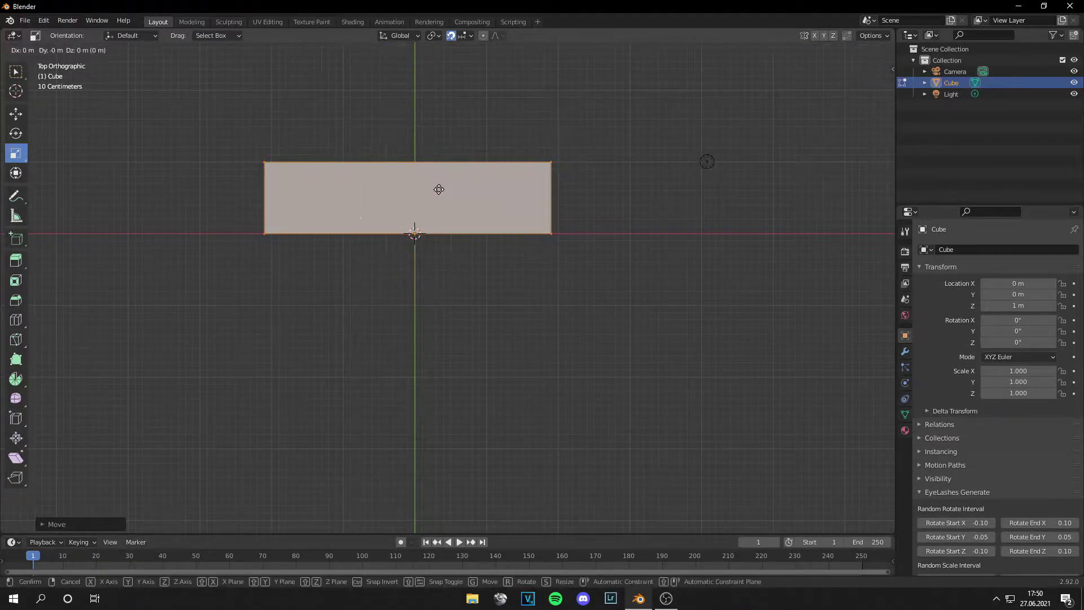
click(445, 190)
- Return to Object Mode and scale the block to 0.5 along Y
scroll(525, 338, down, 4)
click(523, 336)
middle_drag(523, 336, 126, 198)
key(Tab)
key(Tab)
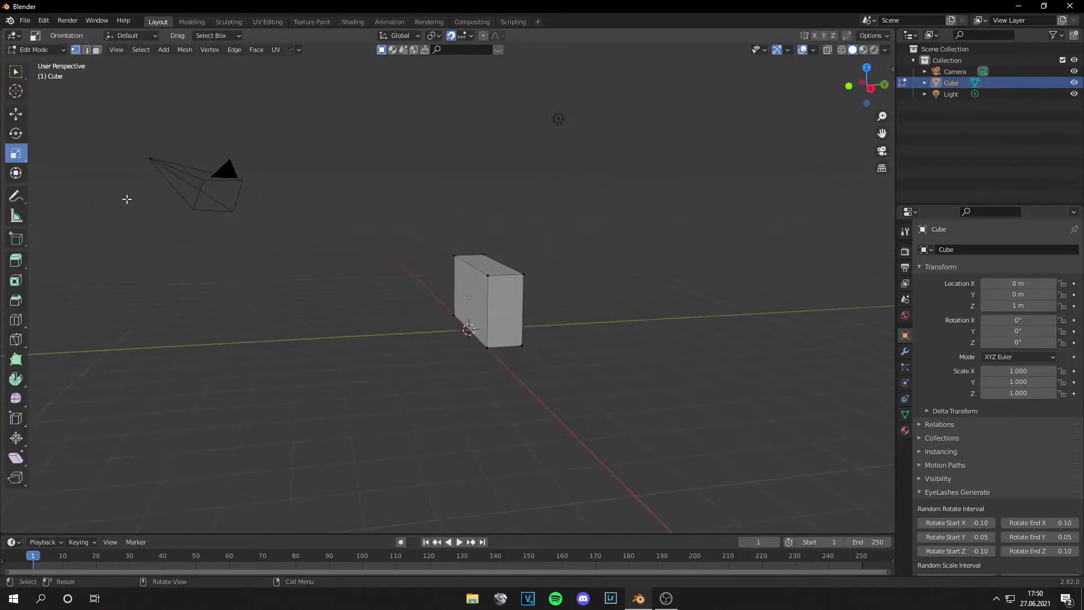
key(Tab)
click(24, 152)
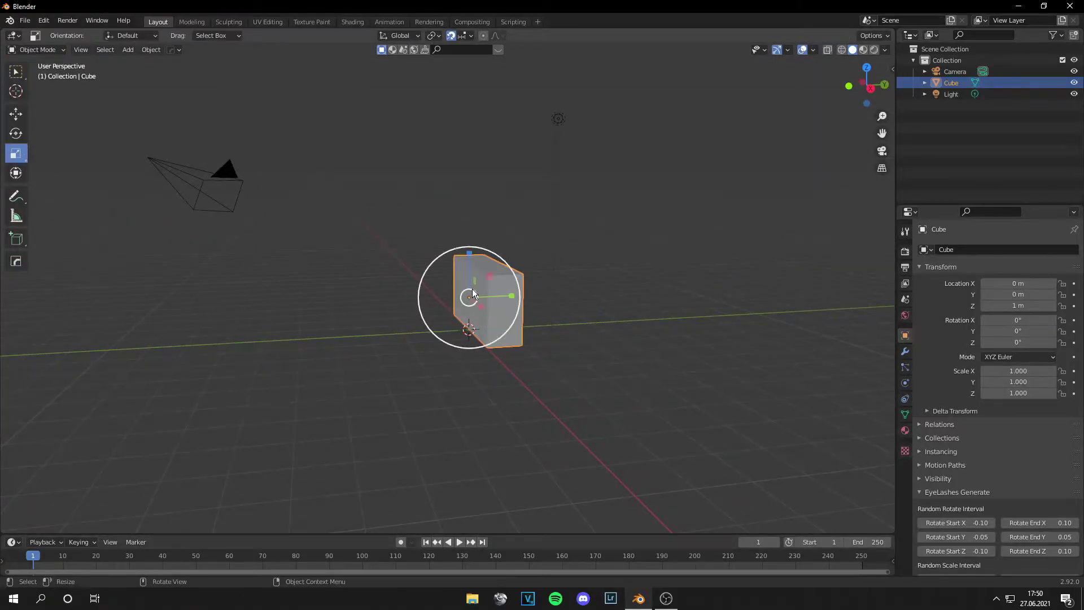
drag(496, 297, 481, 294)
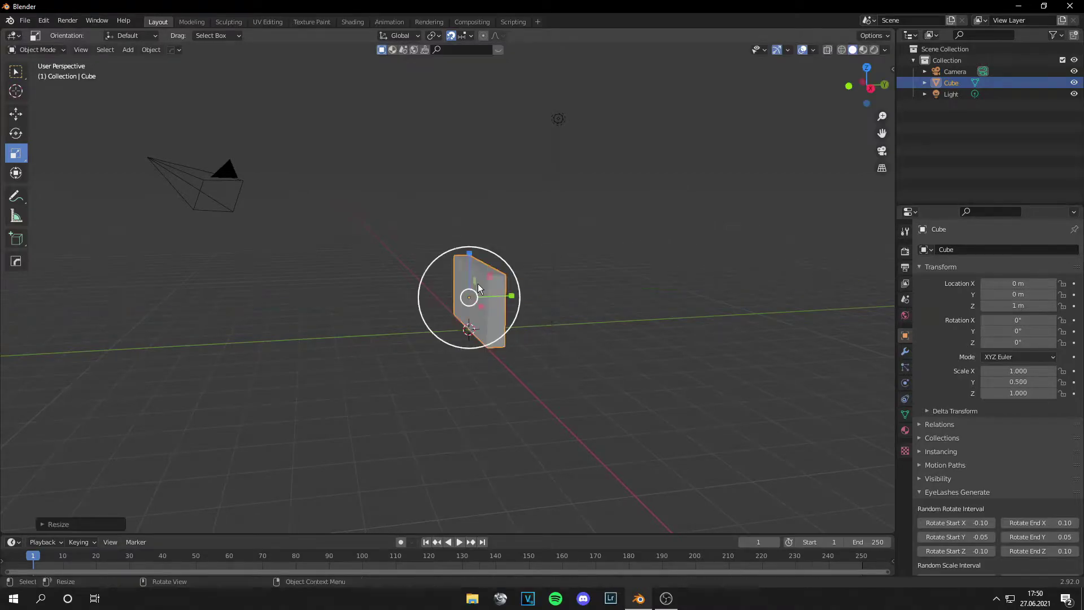
- Examine the thin slab's edges and corners up close and check the scene's render engine
middle_drag(564, 356, 531, 352)
click(554, 357)
scroll(507, 365, up, 6)
click(508, 344)
click(16, 71)
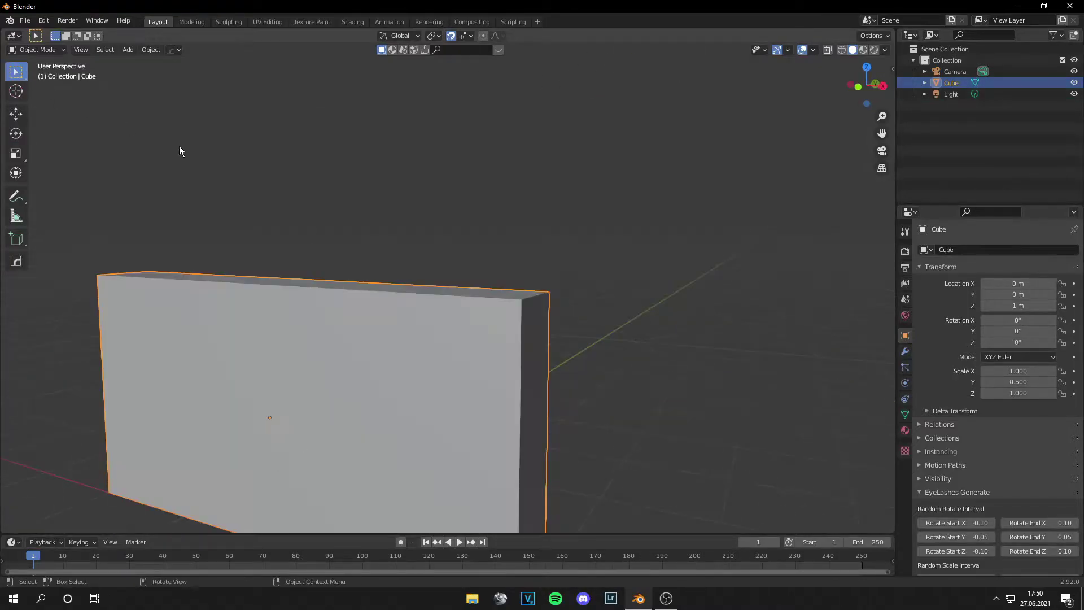
scroll(446, 320, up, 3)
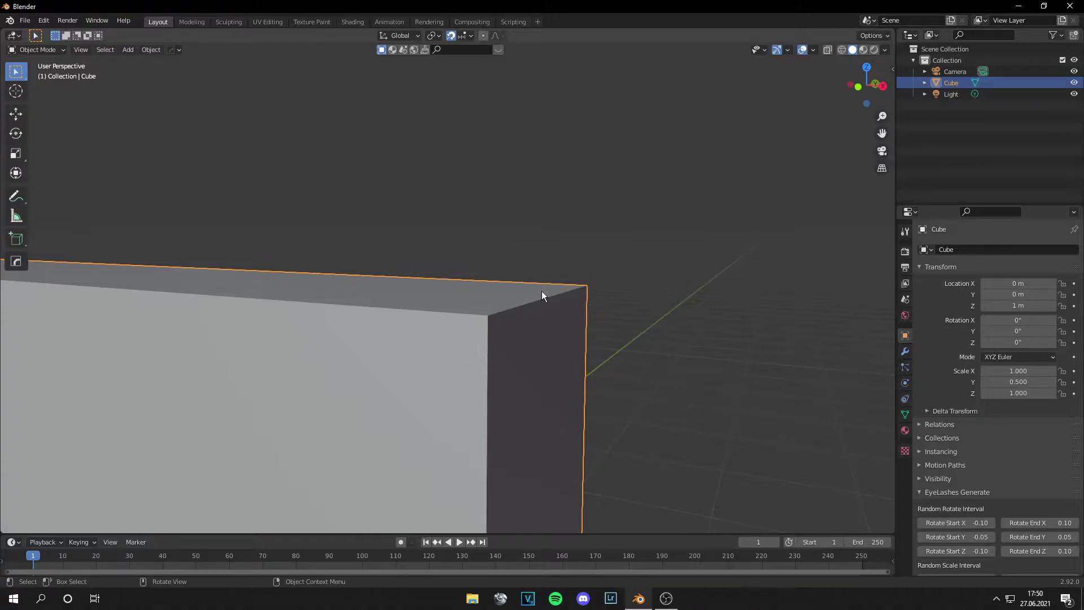
scroll(521, 320, down, 8)
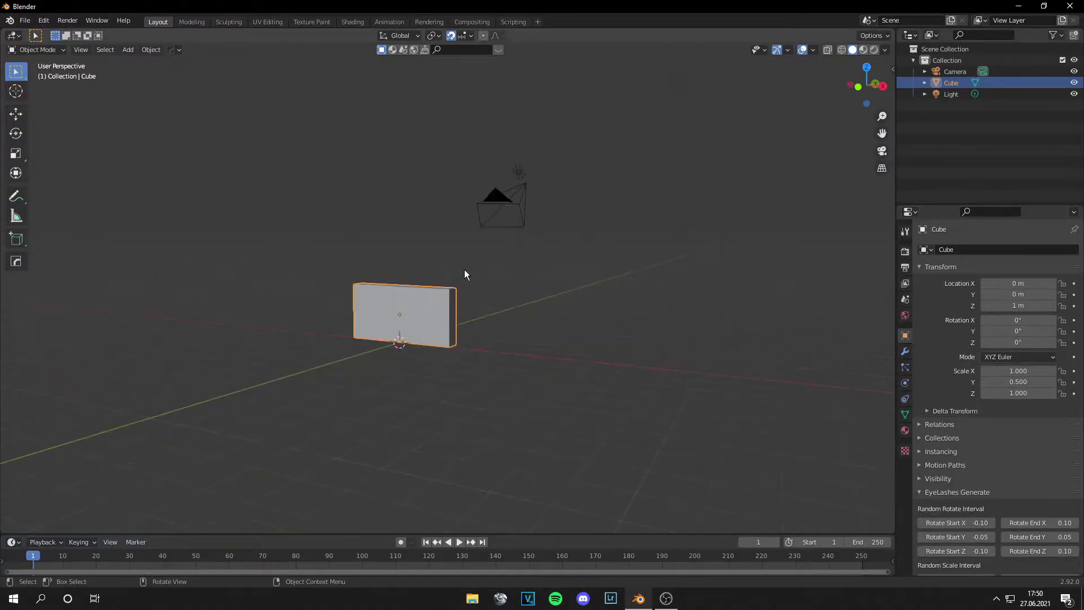
middle_drag(464, 270, 570, 300)
scroll(570, 301, up, 3)
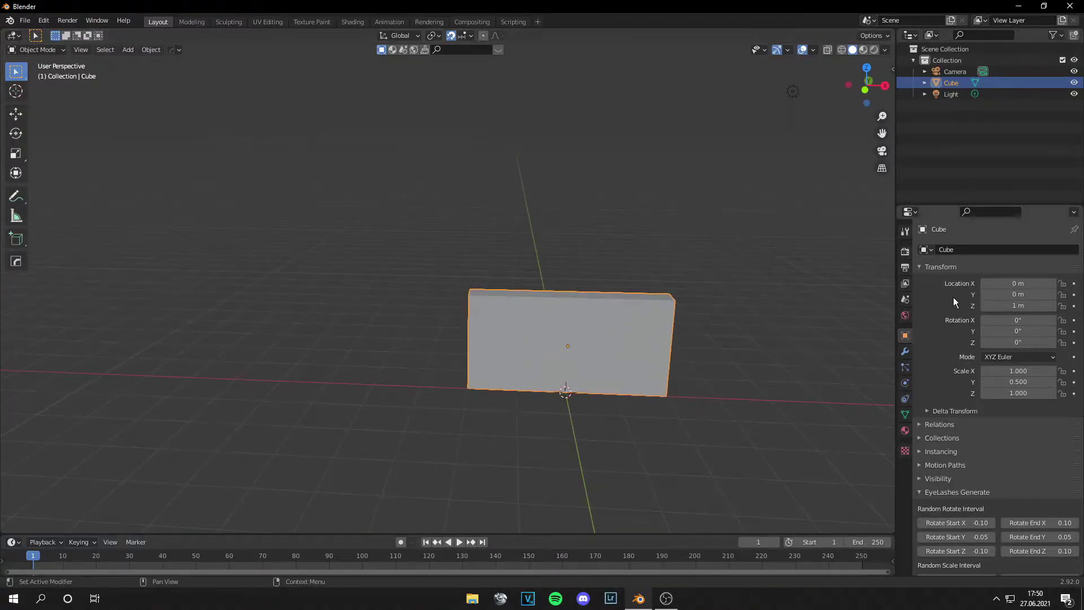
click(905, 251)
shift+middle_drag(804, 264, 497, 276)
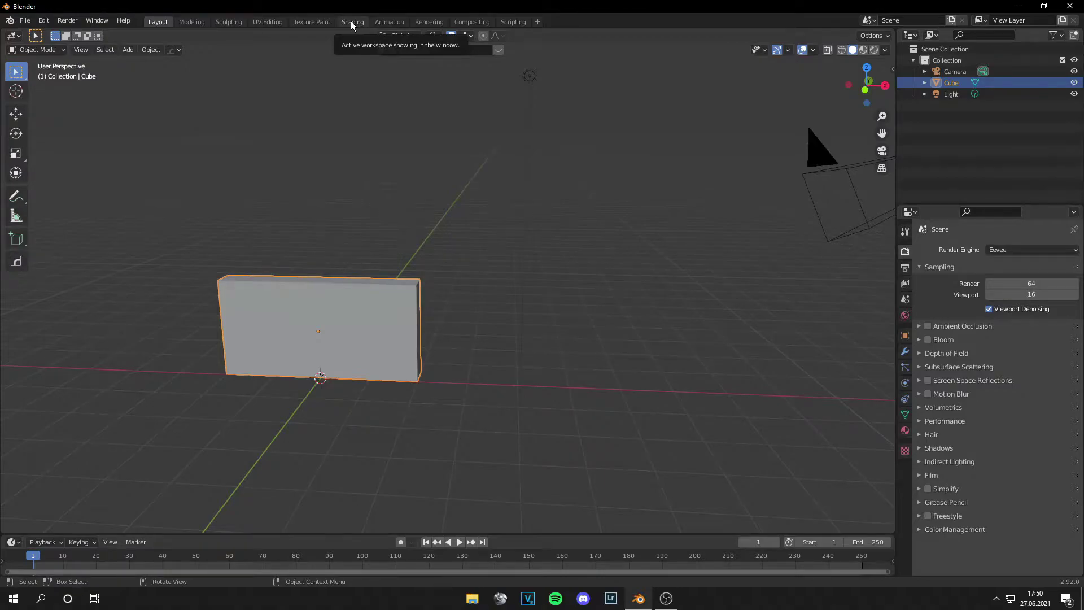
- Switch to the Shading workspace and delete the Principled BSDF node from the slab's material
click(351, 22)
click(554, 348)
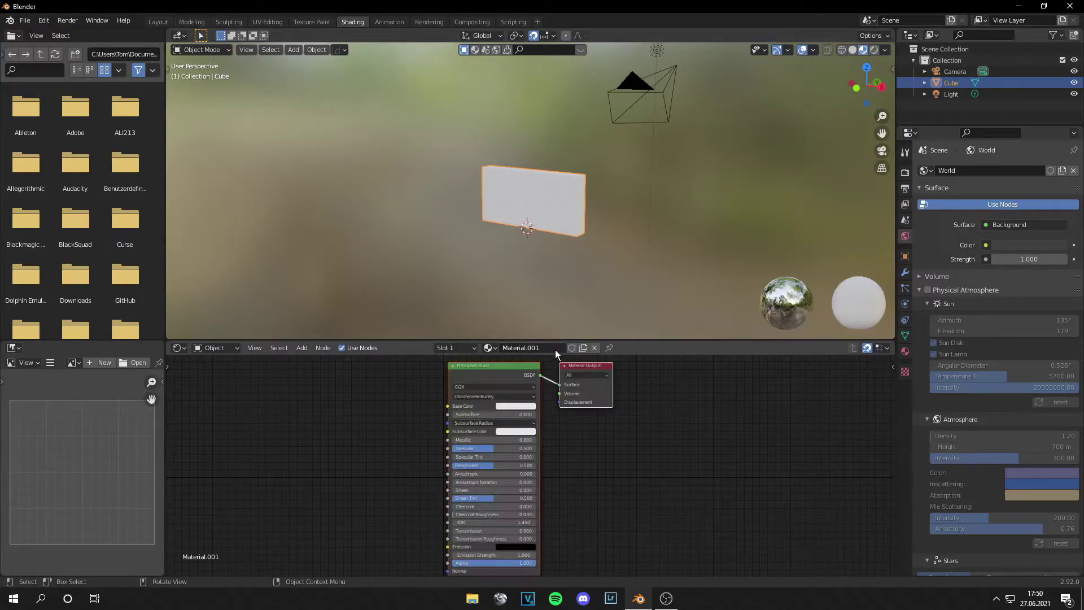
click(510, 376)
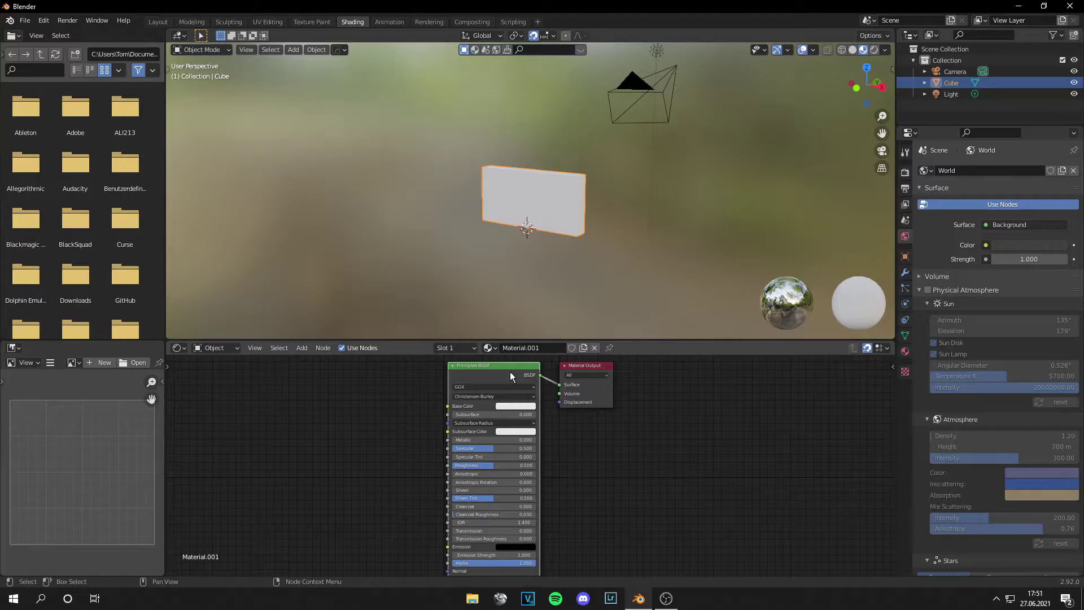
key(Delete)
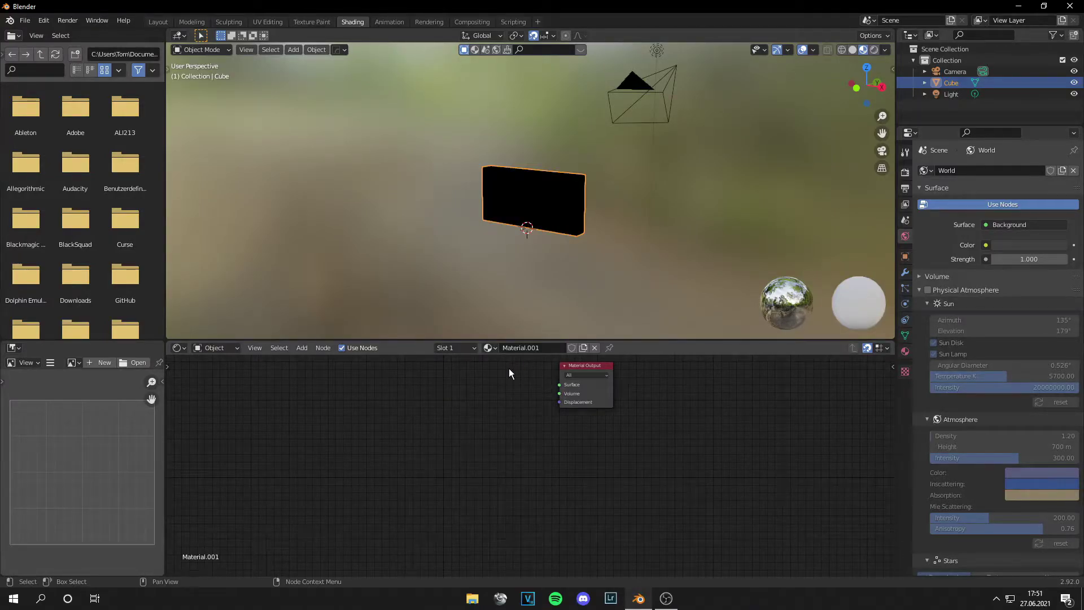
- Set both the material's blend mode and its shadow mode to Alpha Hashed
key(n)
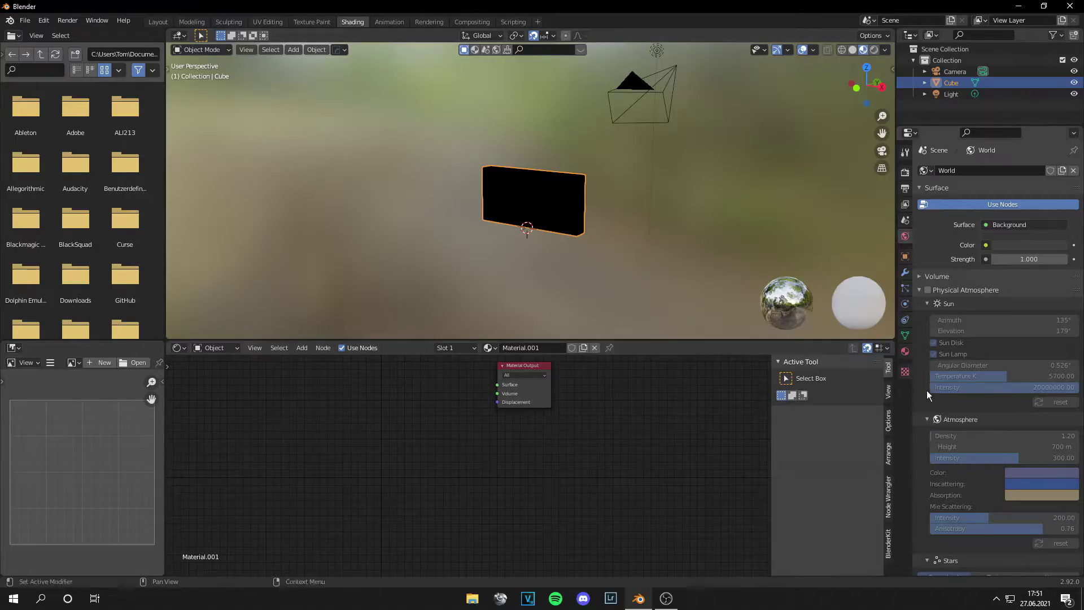
click(888, 392)
click(888, 420)
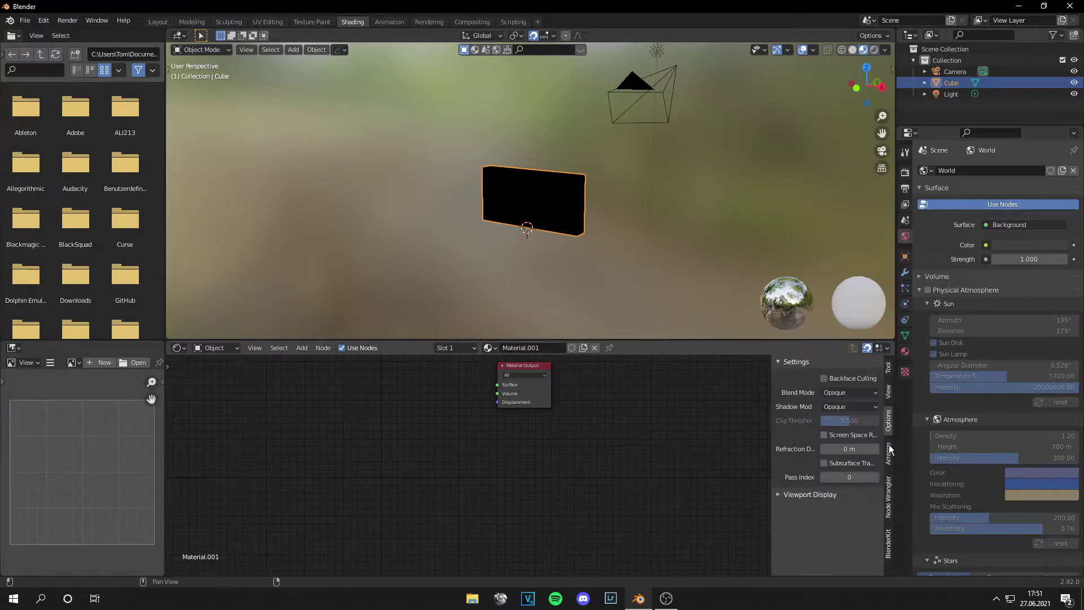
click(889, 449)
click(886, 426)
click(847, 393)
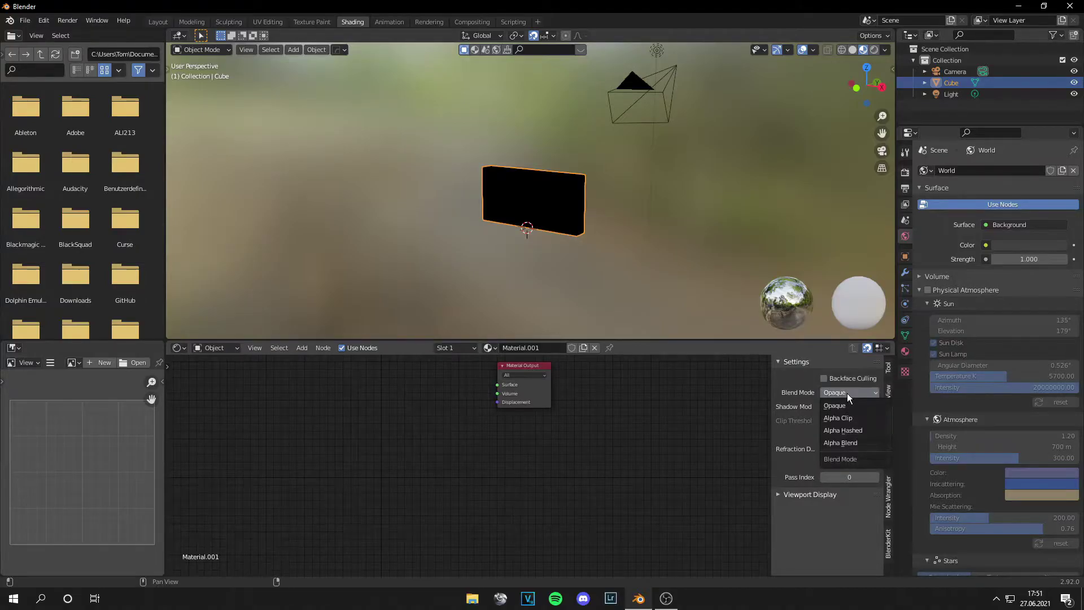
click(849, 429)
click(849, 408)
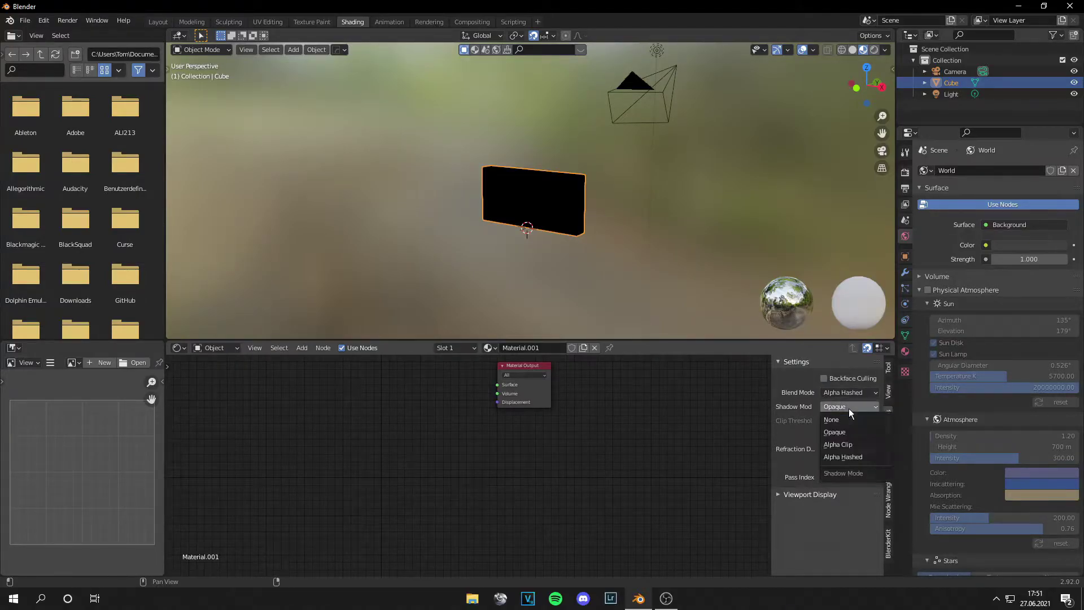
click(863, 457)
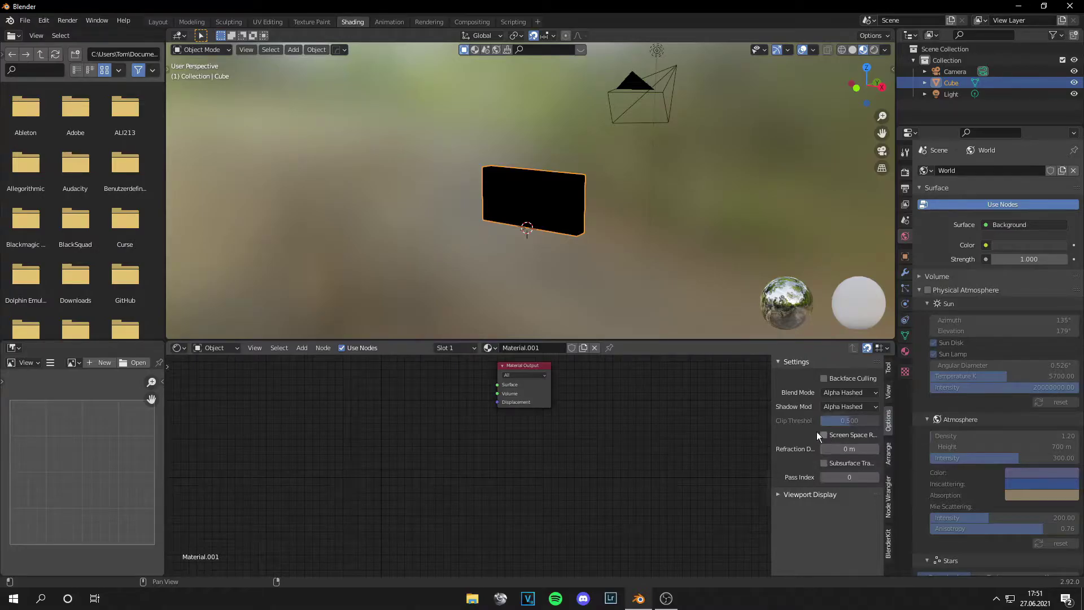
drag(770, 414, 807, 426)
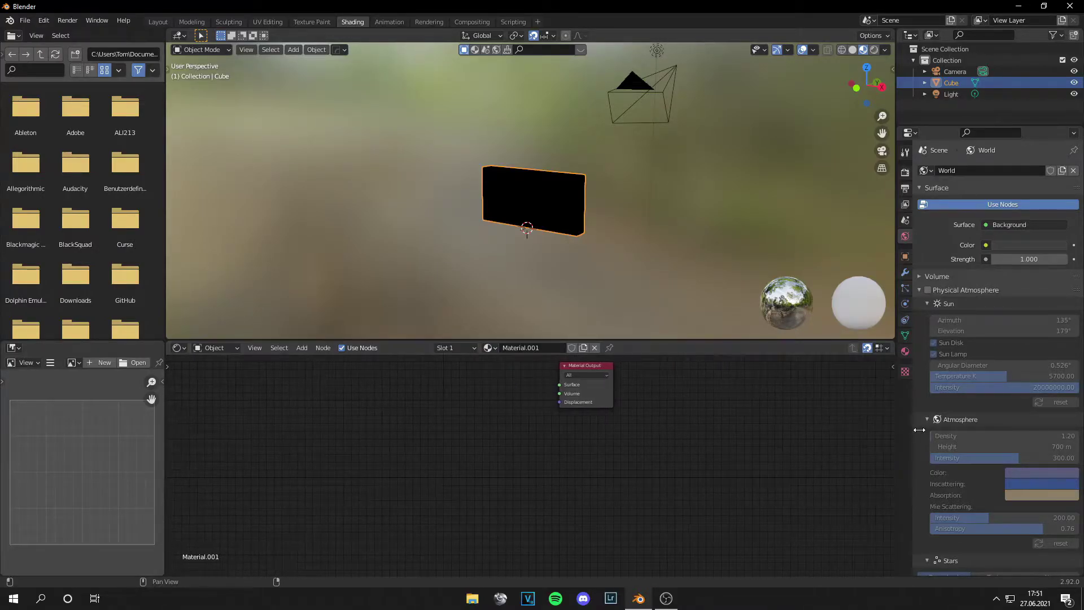
- Add a Fresnel node to the material and set its IOR to 1.000
middle_drag(451, 408, 460, 444)
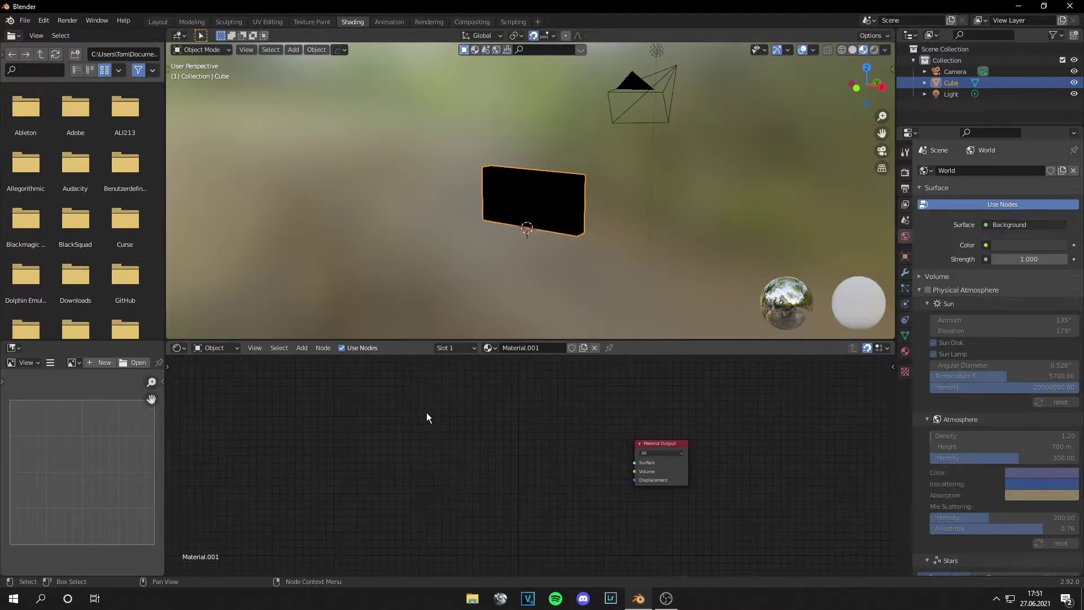
key(shift+a)
click(444, 404)
text(fres)
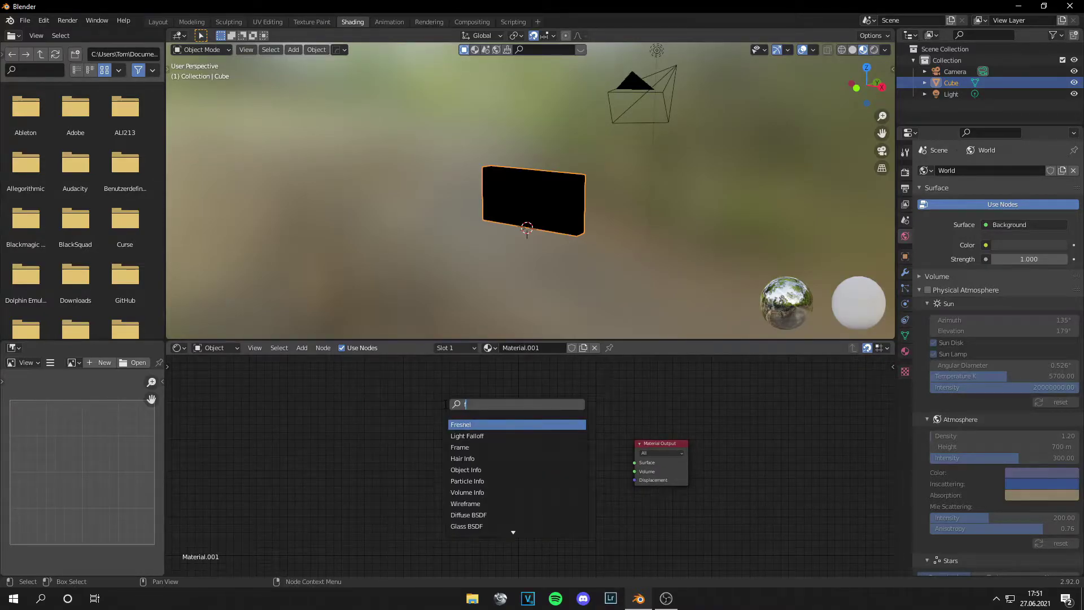
key(Return)
click(390, 387)
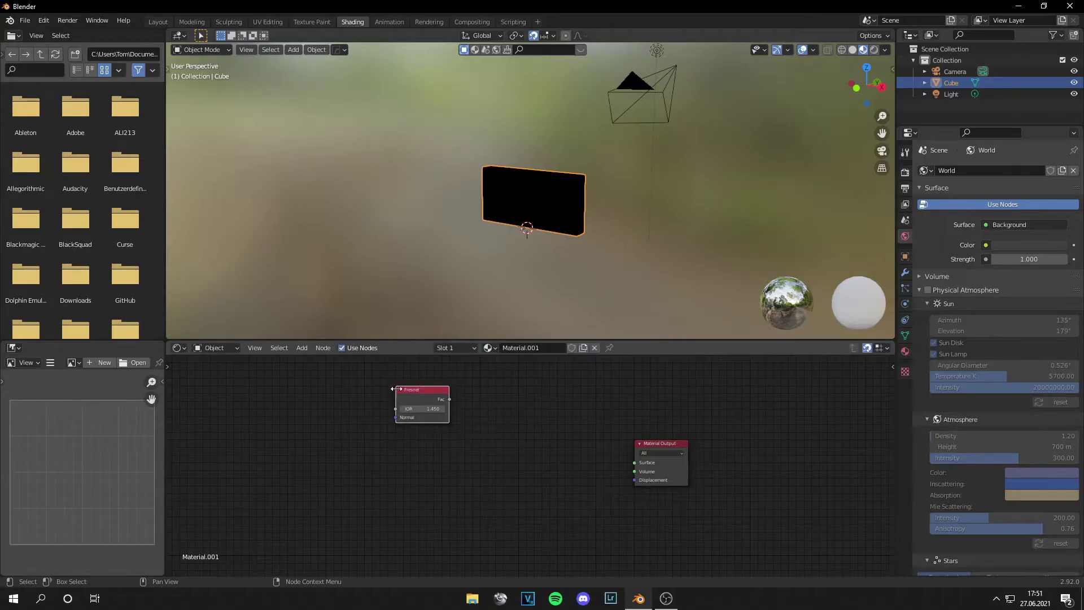
click(431, 409)
text(1)
key(Return)
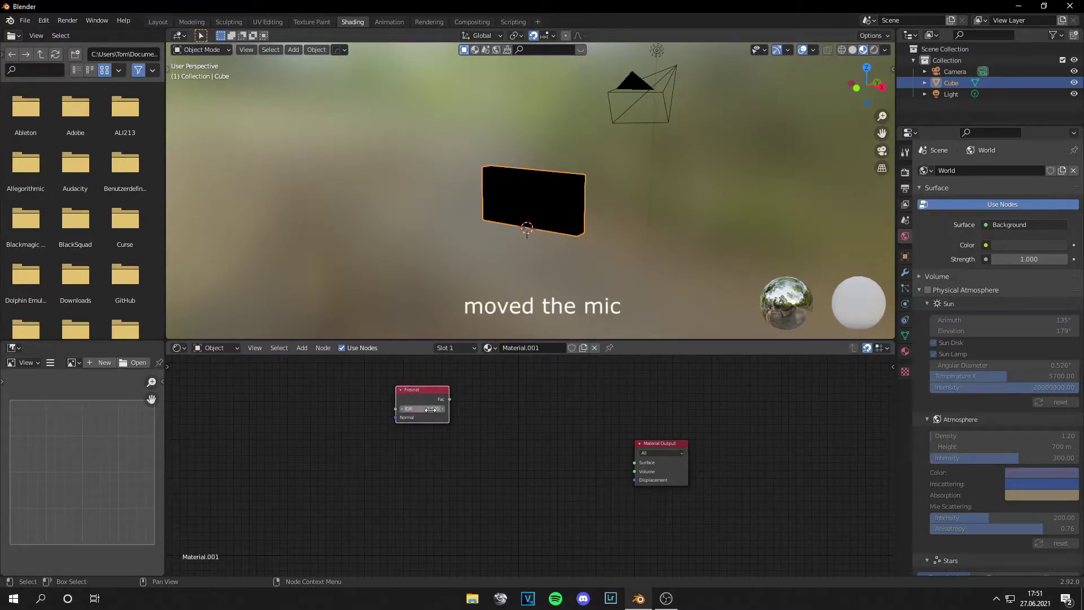
- Add a Math node beside the Fresnel node and set its operation to Multiply
key(shift+a)
click(500, 391)
text(add)
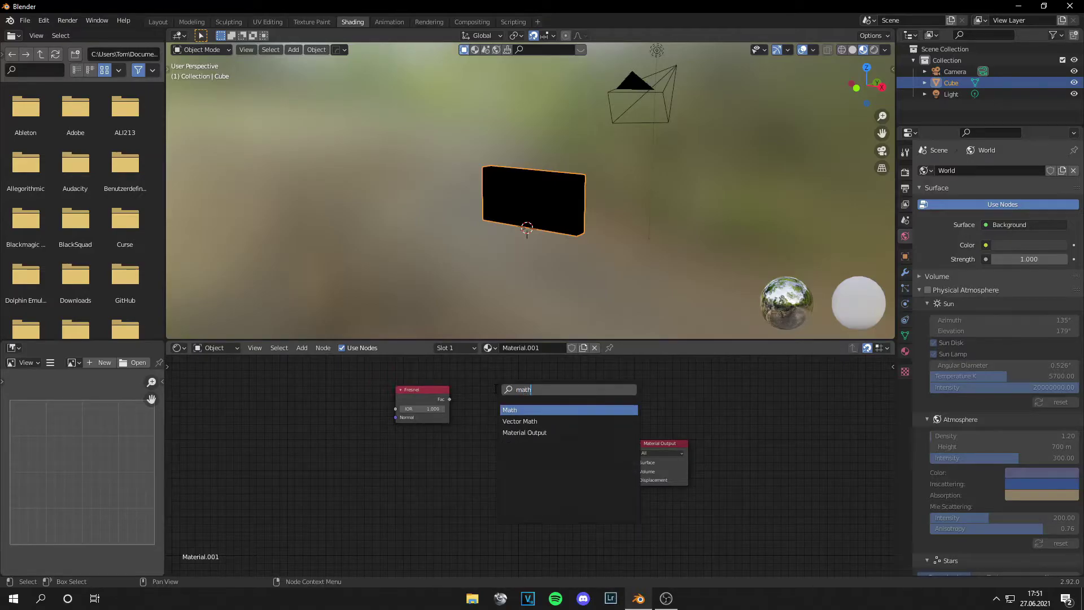
key(Return)
click(468, 378)
click(514, 404)
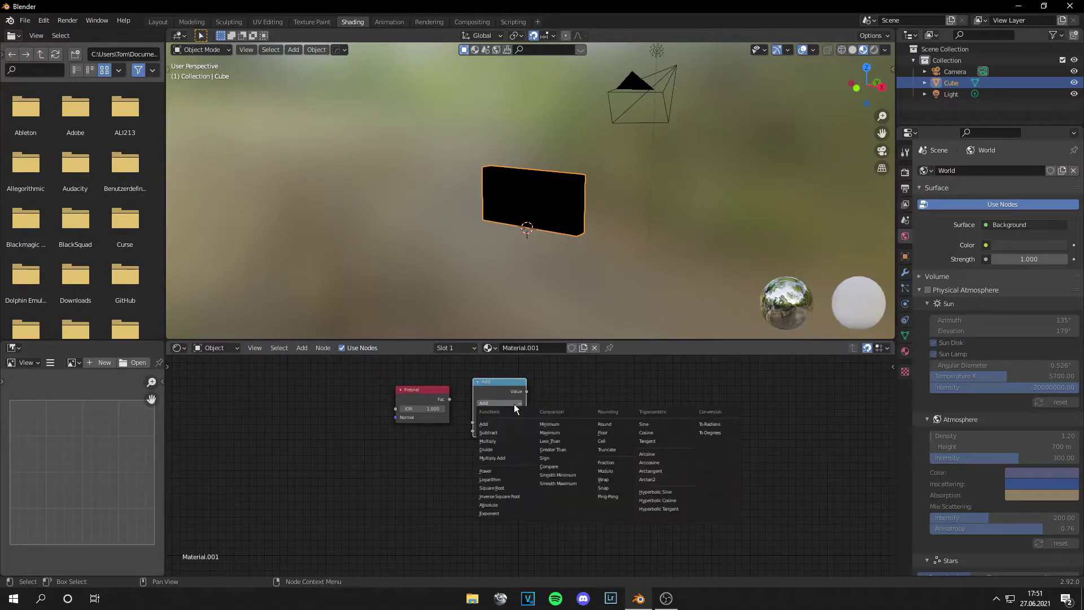
click(489, 440)
- Connect the Fresnel Fac output to the Multiply node's first value and set its second value to 94
scroll(448, 441, up, 2)
drag(417, 398, 448, 428)
drag(373, 390, 321, 412)
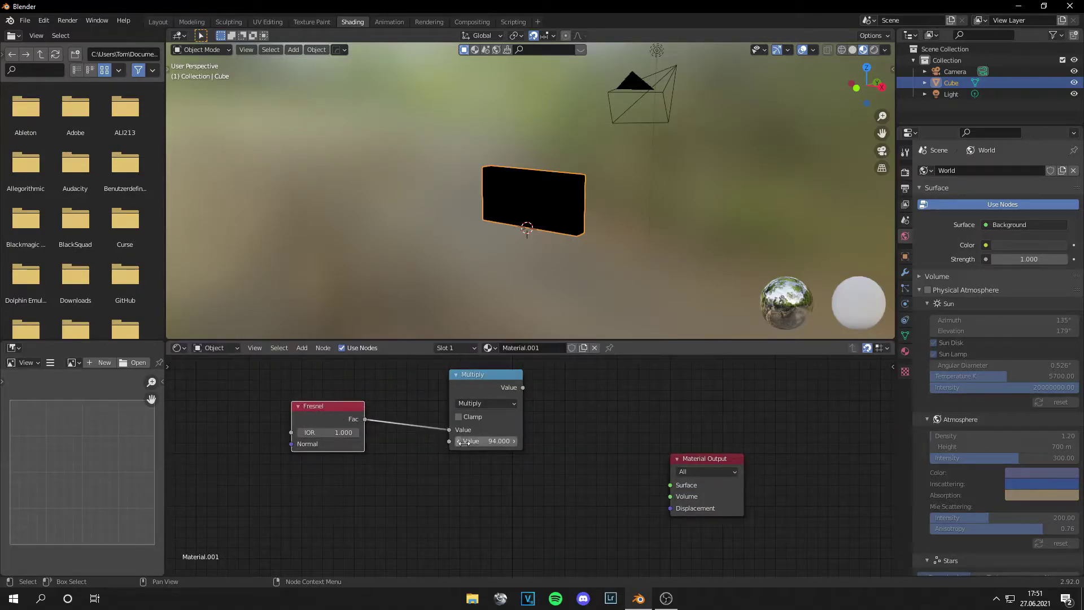
drag(488, 441, 498, 444)
drag(475, 376, 410, 366)
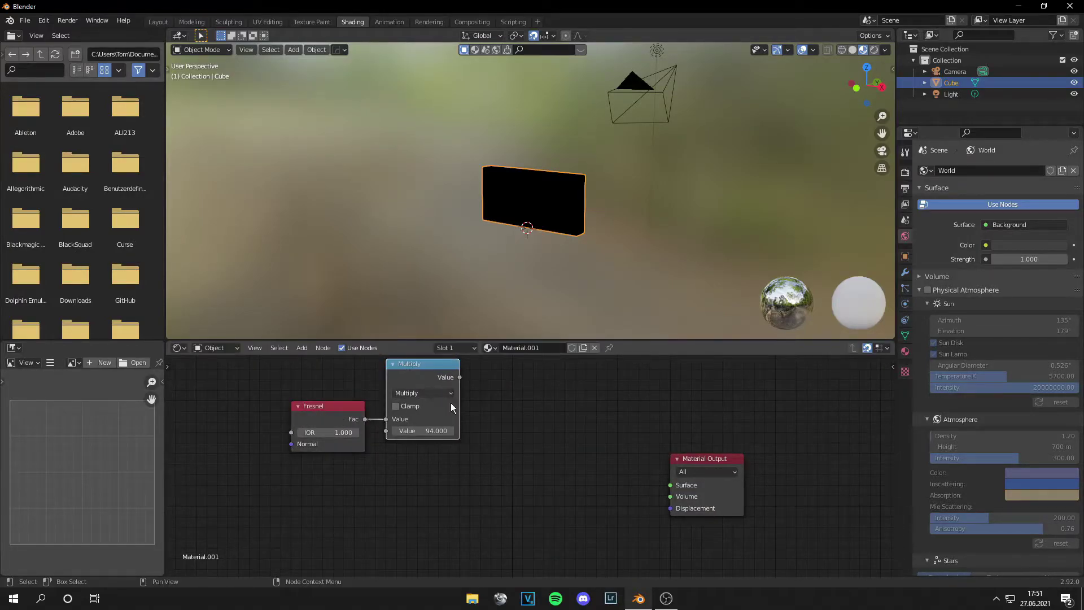
- Add a Mix Shader with the Multiply value as its Fac, and feed it into the Material Output's Surface
middle_drag(477, 446, 416, 435)
key(shift+a)
text(mi)
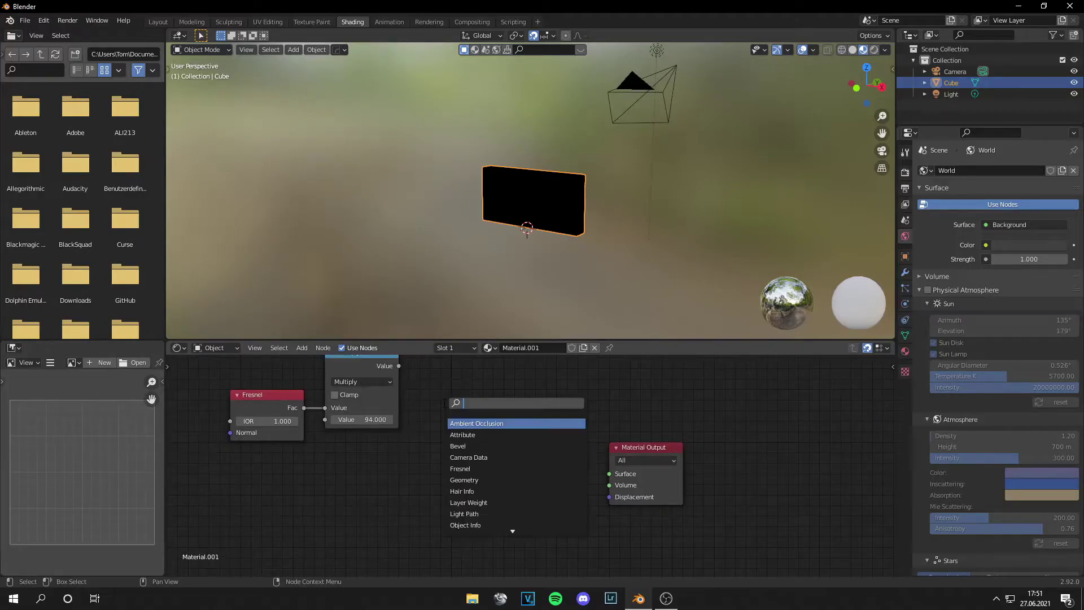
key(Return)
click(444, 405)
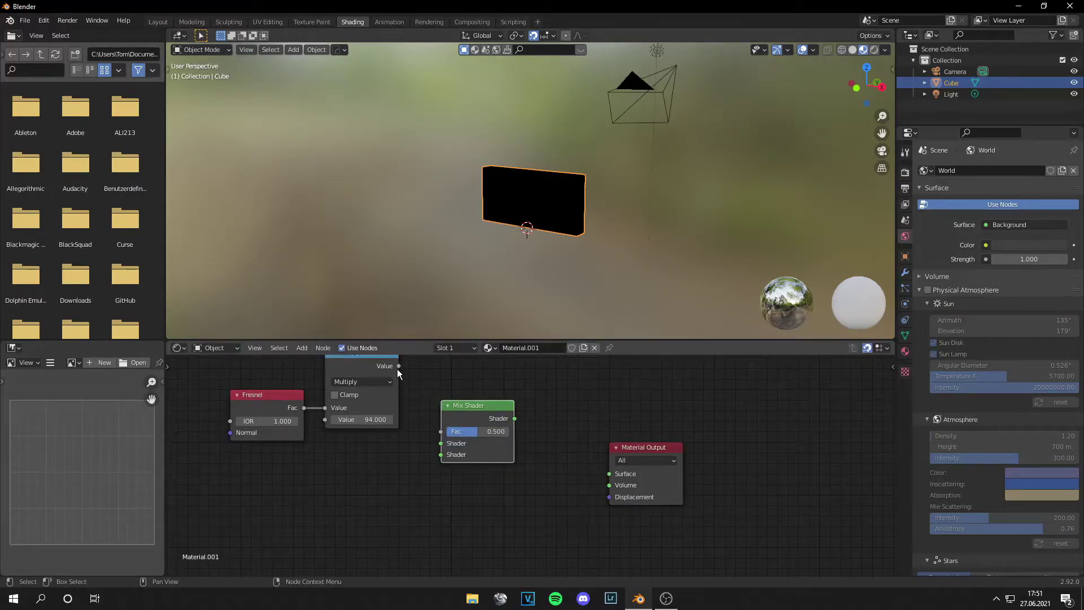
drag(398, 365, 440, 431)
mouse_move(515, 418)
mouse_down()
mouse_move(609, 473)
mouse_move(701, 417)
mouse_up()
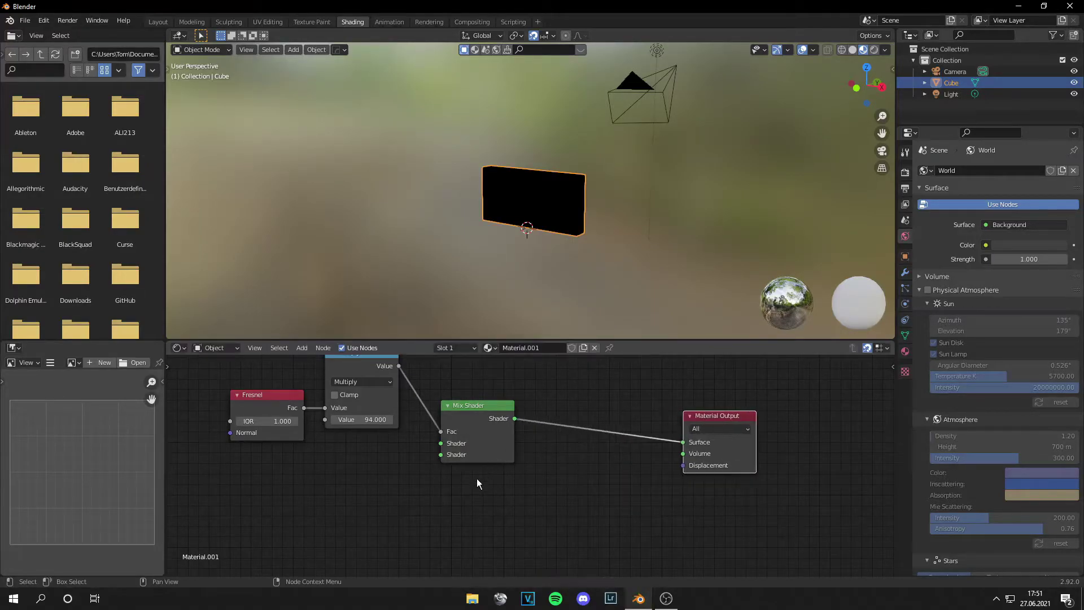
- Add a Glass BSDF node and place it below the Fresnel node
middle_drag(318, 486, 416, 477)
click(320, 463)
key(shift+a)
click(334, 449)
text(glass)
key(Return)
click(333, 449)
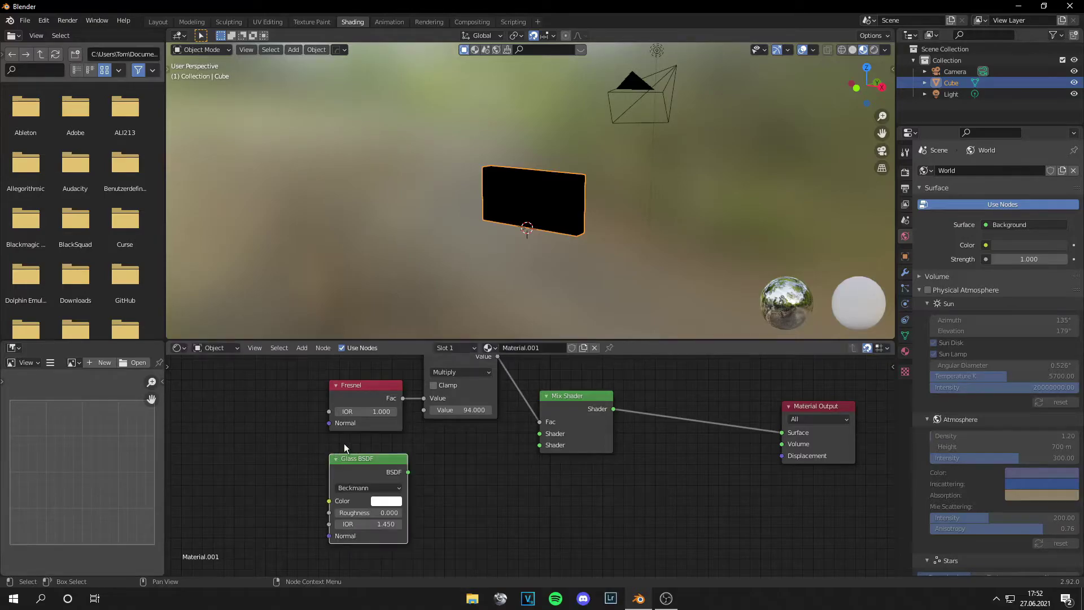
- Add a Transparent BSDF node, and connect Glass BSDF to the Mix Shader's first Shader input and Transparent BSDF to its second
key(shift+a)
click(436, 446)
text(tran)
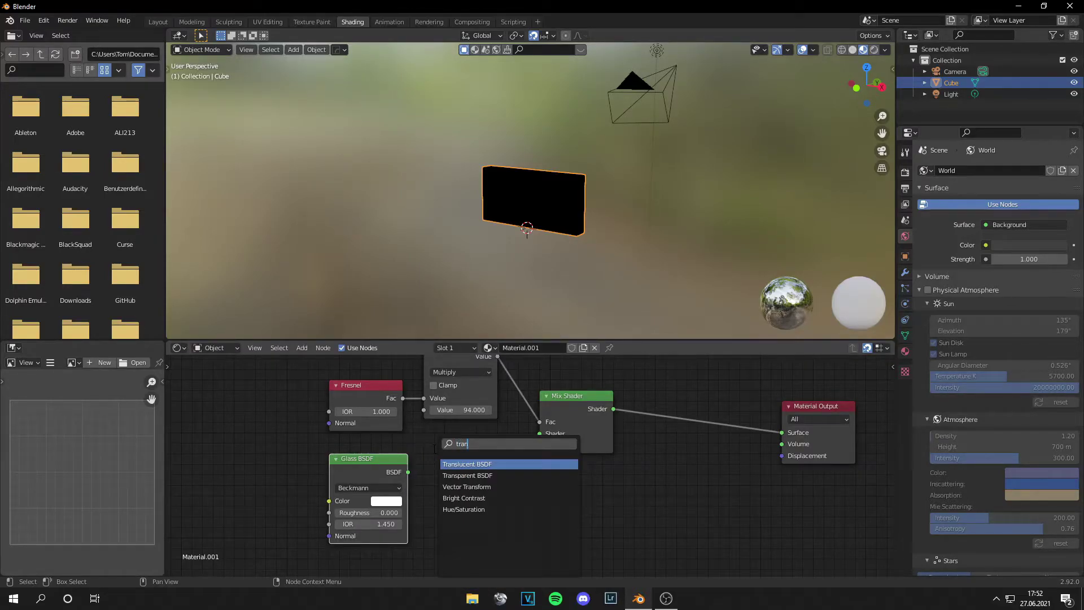
click(461, 474)
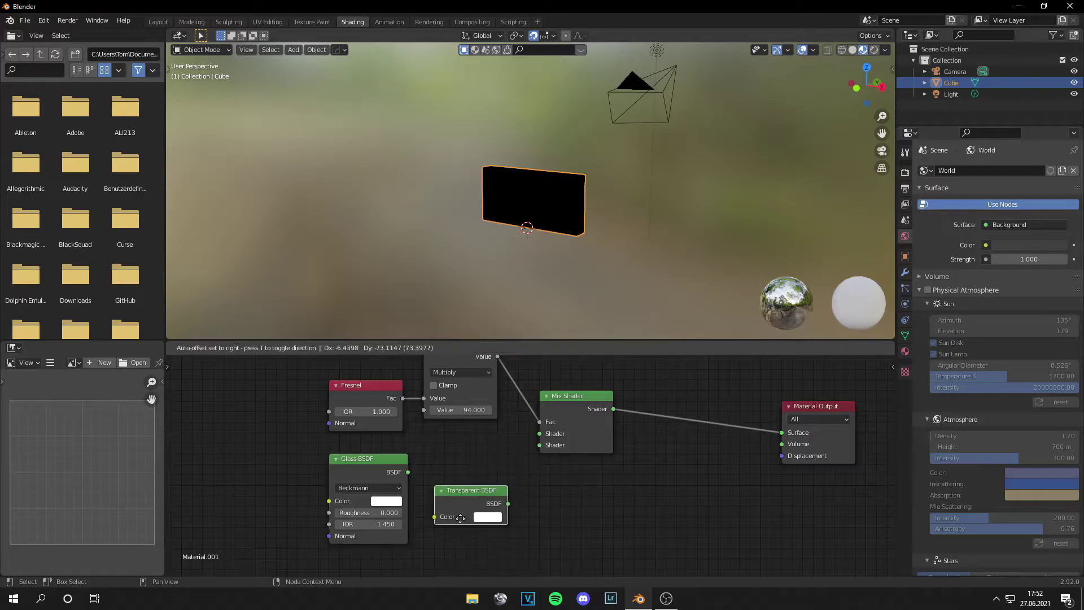
click(460, 547)
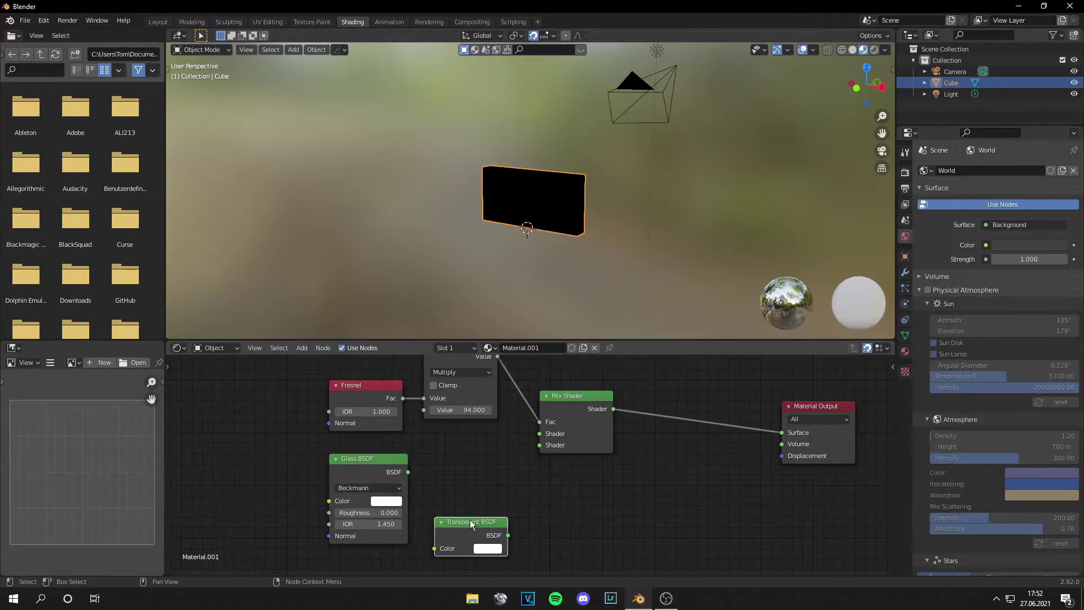
drag(416, 474, 540, 433)
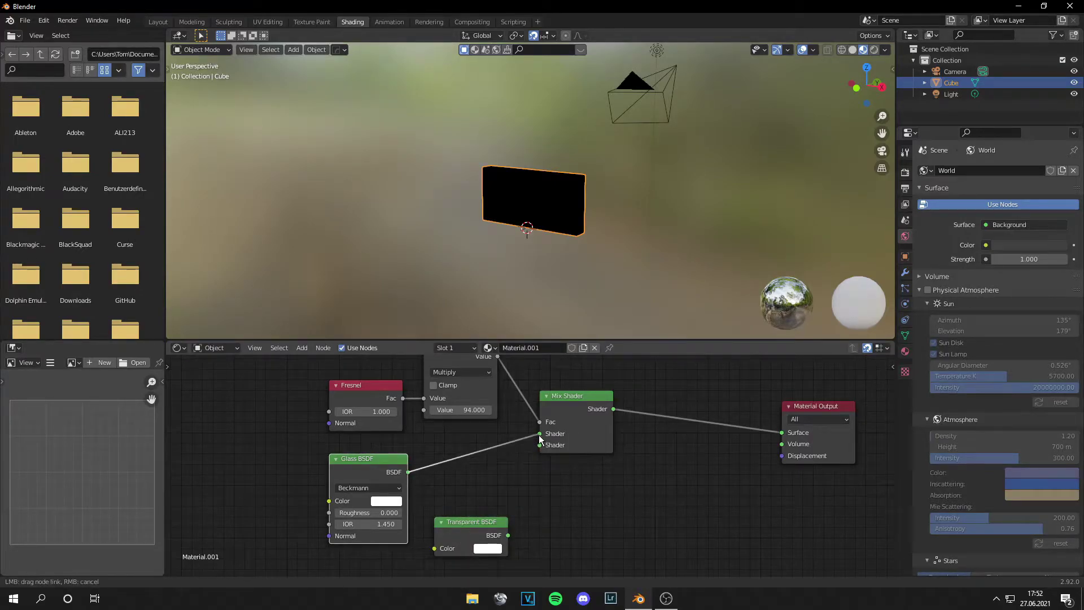
drag(511, 530, 541, 446)
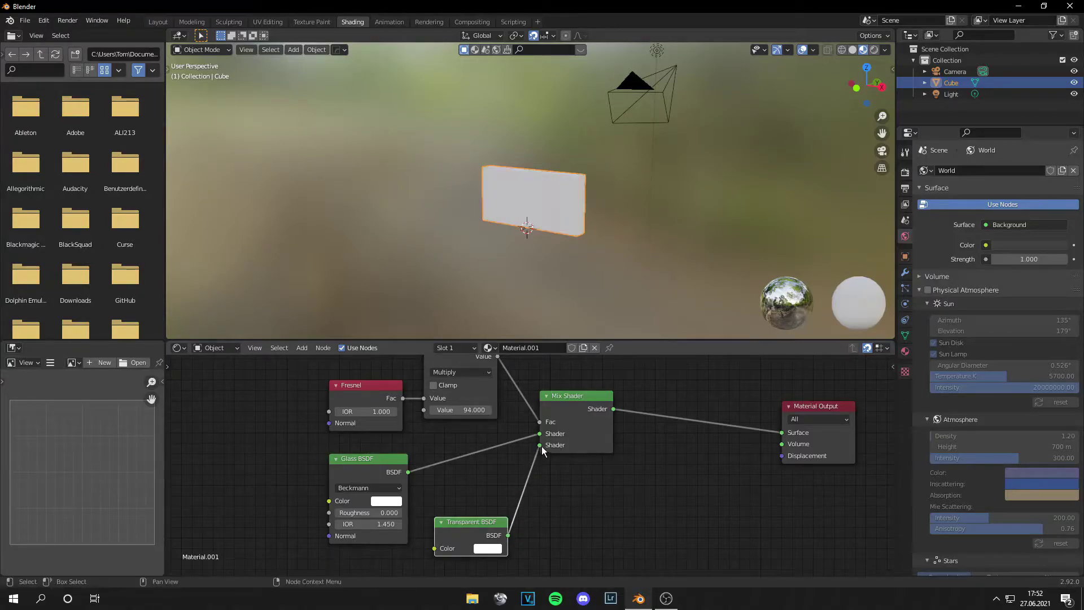
- Switch the viewport to rendered shading and inspect the pane
click(874, 50)
scroll(690, 188, up, 3)
middle_drag(690, 188, 587, 201)
click(631, 182)
click(587, 201)
scroll(612, 212, down, 7)
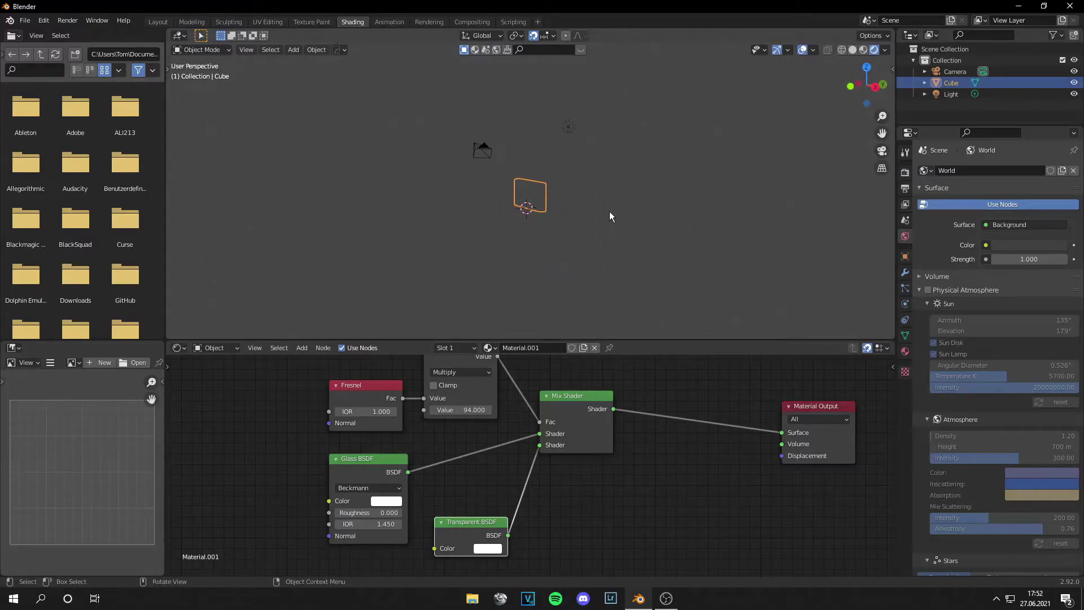
- Add a mesh plane as a floor under the pane and scale it up to about 6 times its size
click(609, 211)
key(shift+a)
mouse_move(594, 206)
click(641, 207)
key(s)
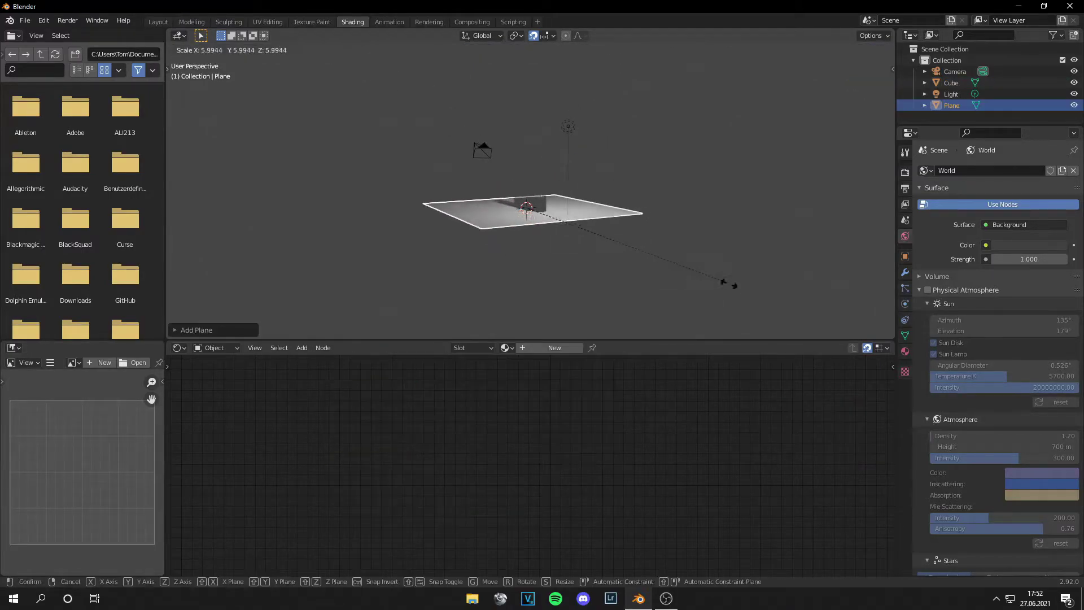
click(749, 272)
middle_drag(747, 267, 716, 257)
scroll(708, 197, up, 3)
click(701, 137)
scroll(713, 161, up, 4)
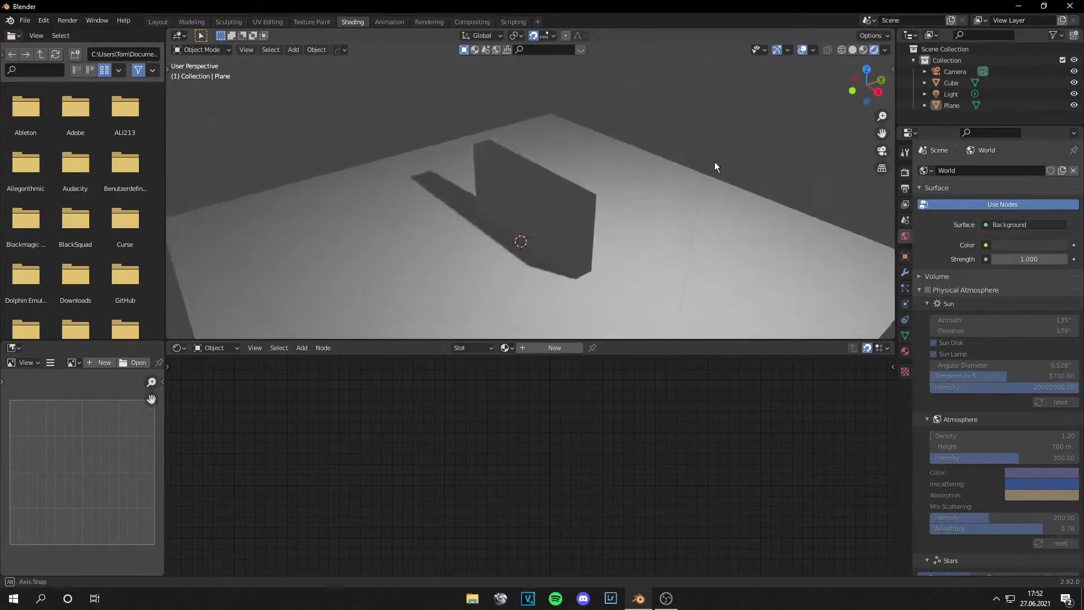
middle_drag(695, 169, 643, 235)
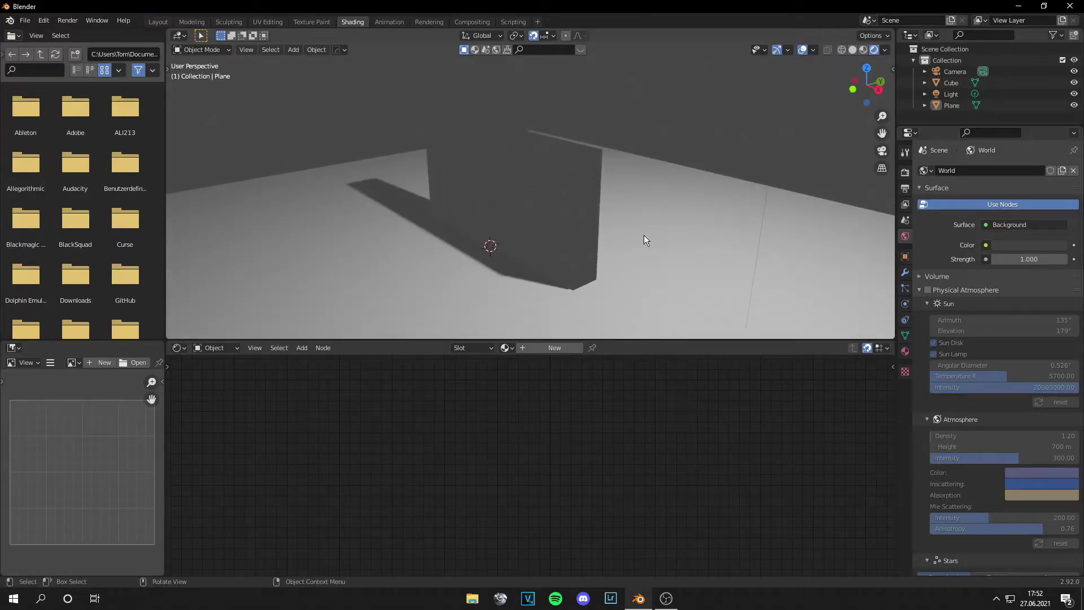
- Enable Ambient Occlusion, Bloom and Screen Space Reflections in the Eevee render settings
click(525, 219)
click(905, 172)
click(927, 248)
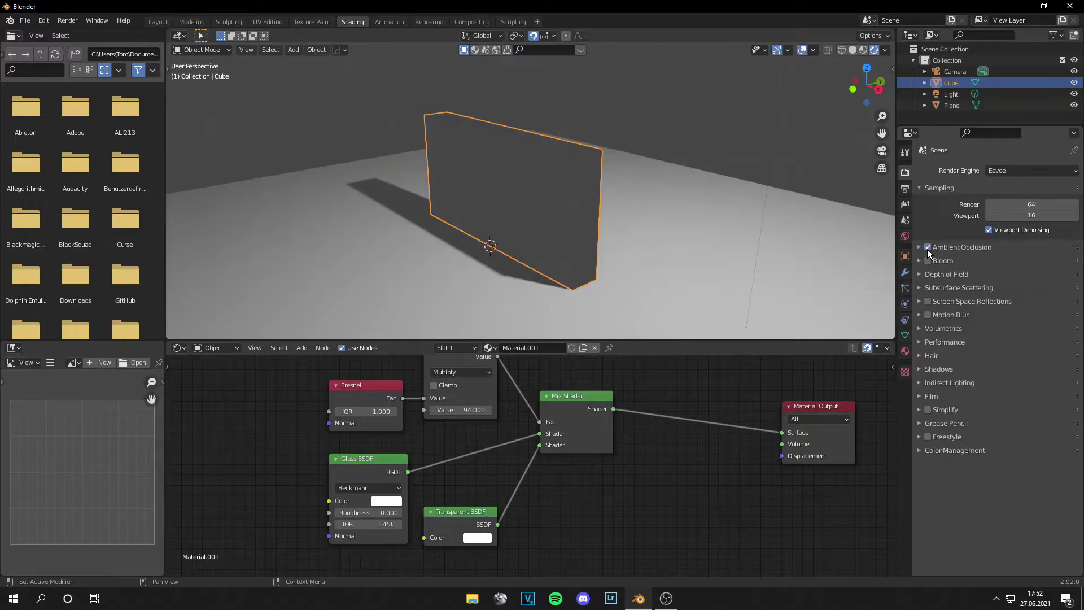
click(927, 301)
middle_drag(645, 192, 648, 185)
click(661, 137)
mouse_move(662, 138)
middle_down()
mouse_move(649, 147)
mouse_move(656, 157)
middle_up()
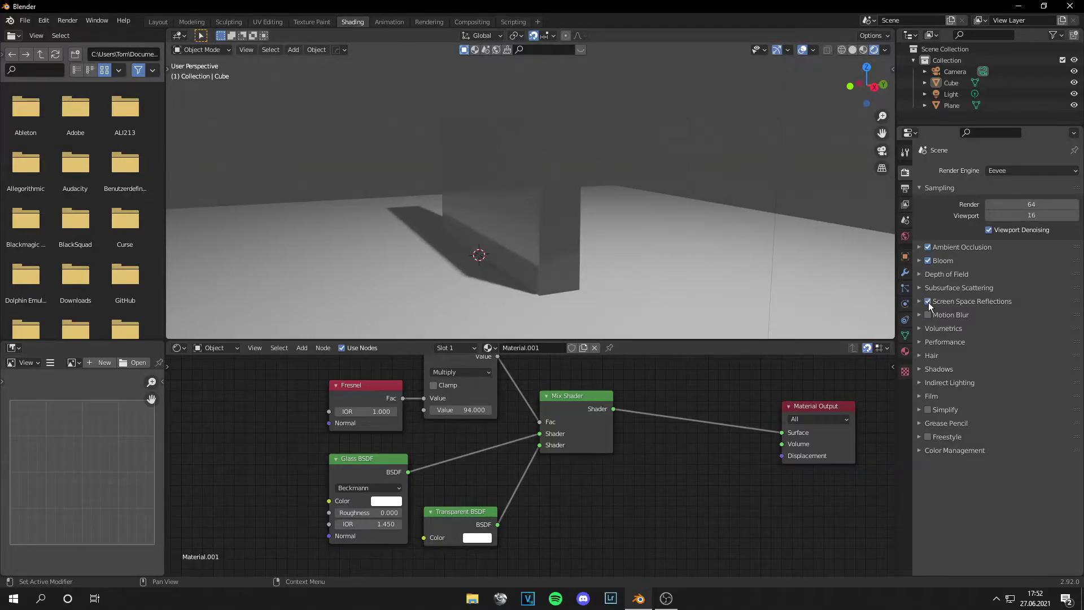
- Set the power of the scene's point light to 2000 W
middle_drag(694, 201, 923, 228)
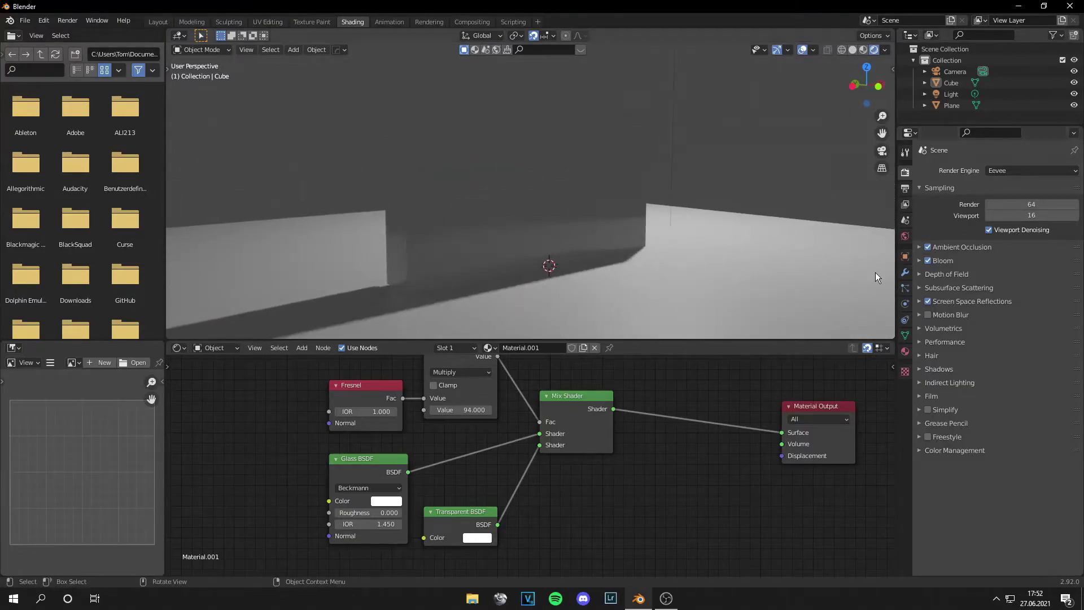
middle_drag(875, 273, 688, 149)
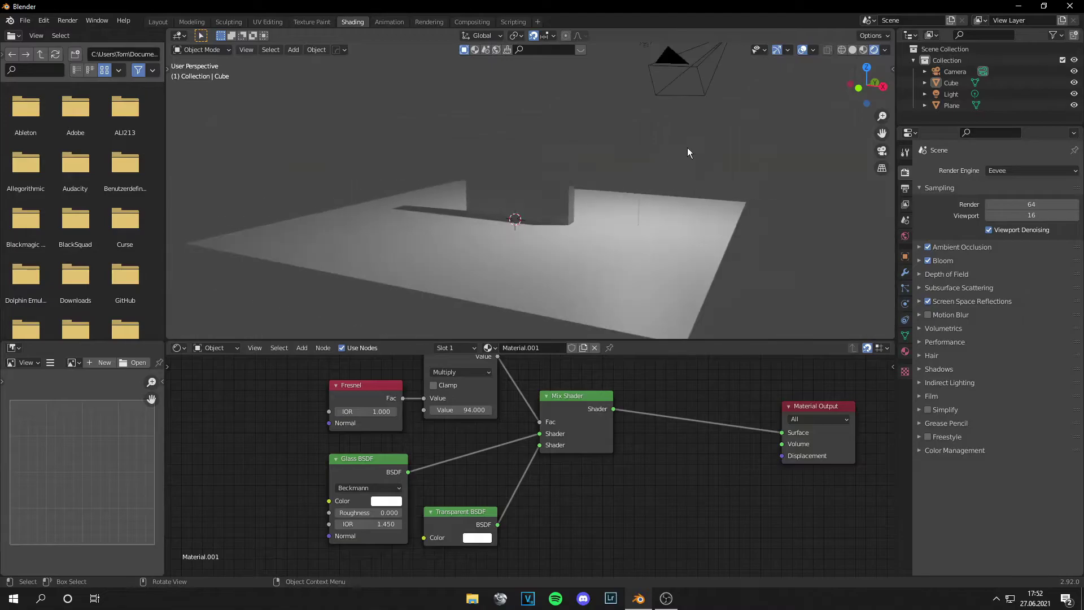
click(648, 52)
click(905, 304)
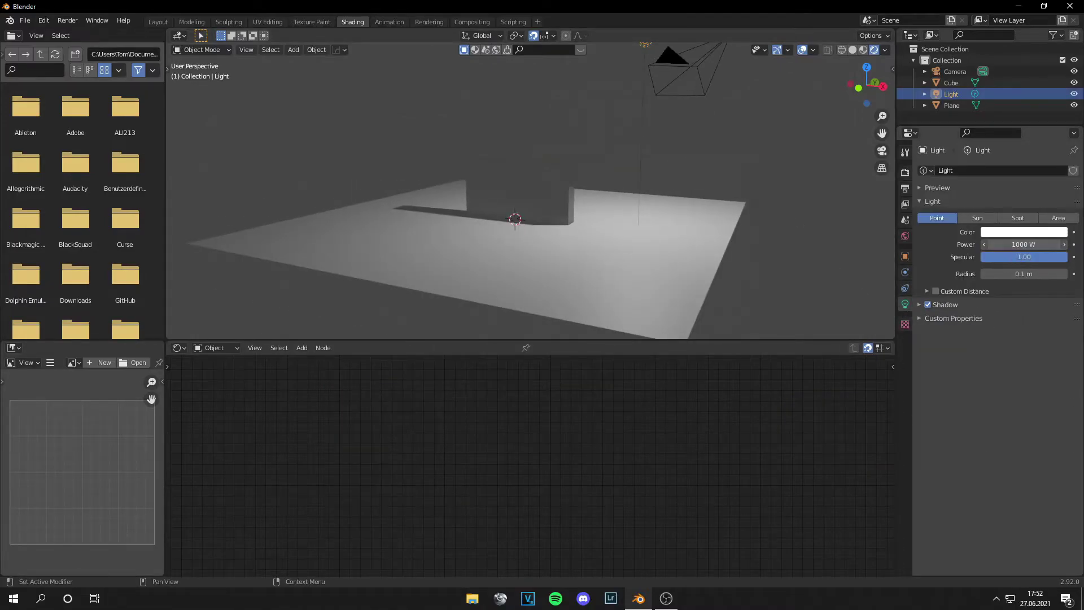
click(1005, 244)
text(2000)
key(Return)
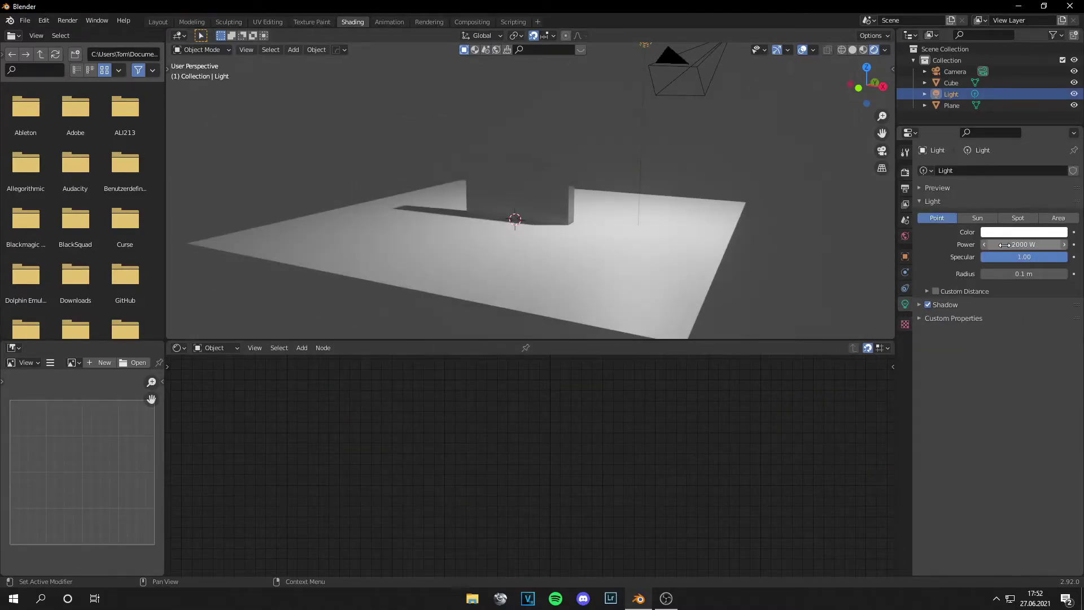
- Insert an Add Shader node into the link between the pane material's Mix Shader and Material Output
middle_drag(674, 185, 644, 217)
click(635, 221)
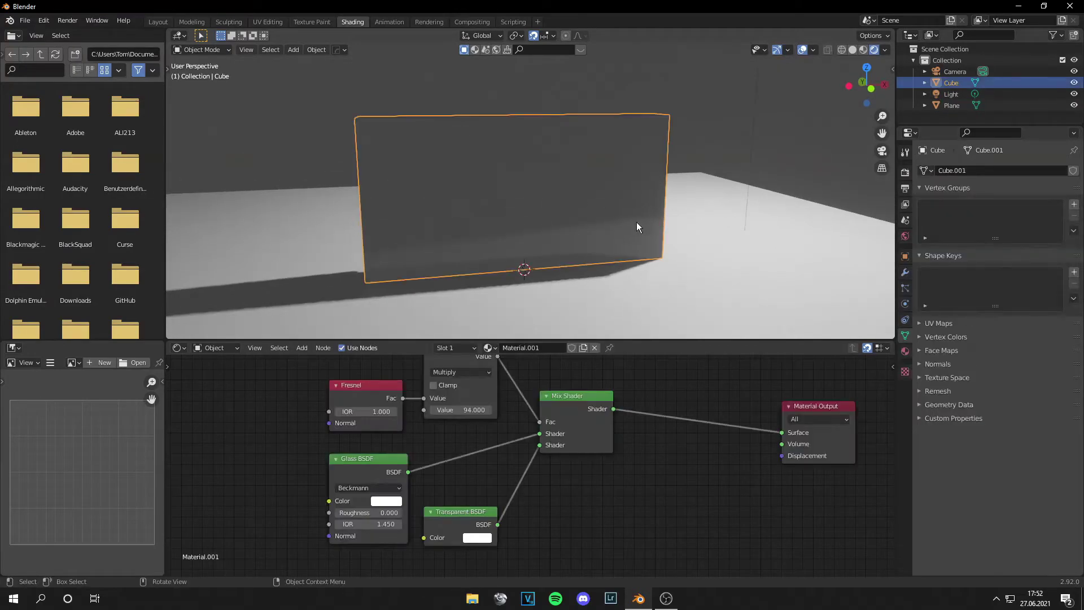
scroll(706, 416, down, 3)
drag(741, 420, 825, 413)
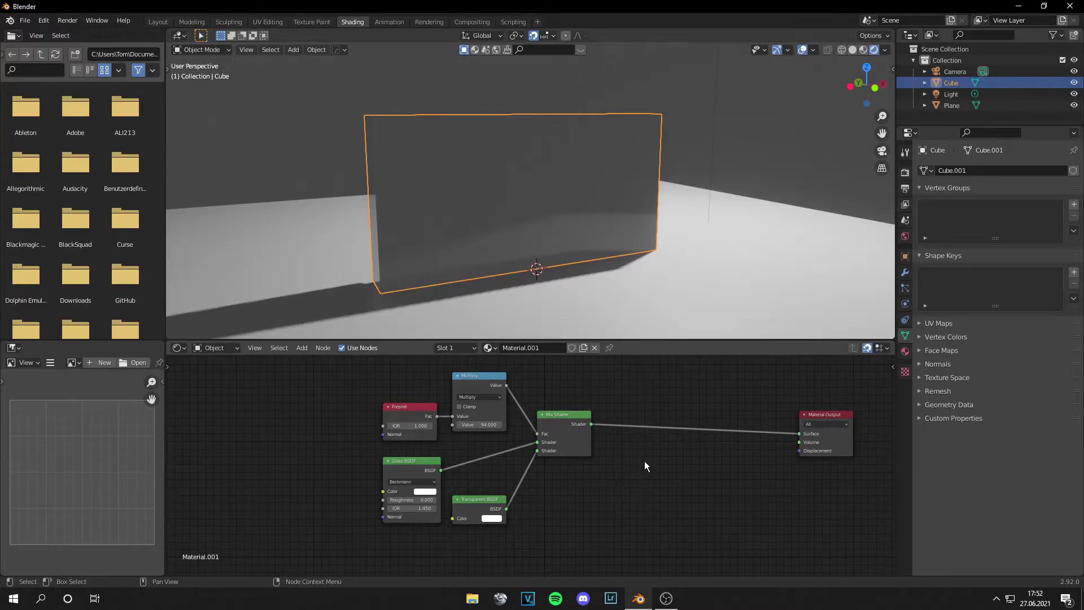
key(shift+a)
key(shift+a)
click(637, 444)
text(add)
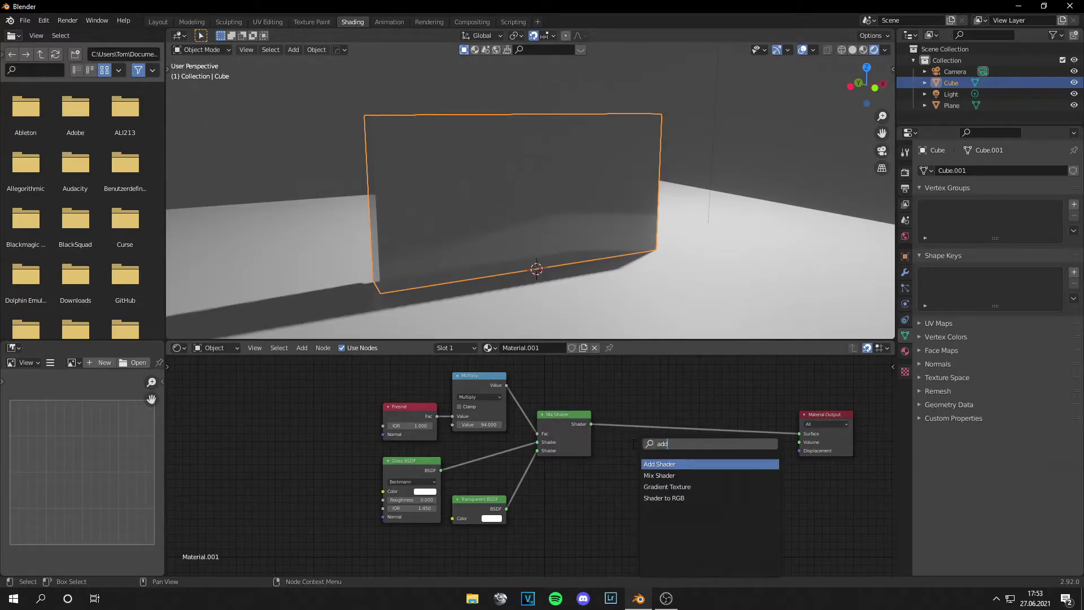
key(Return)
click(641, 420)
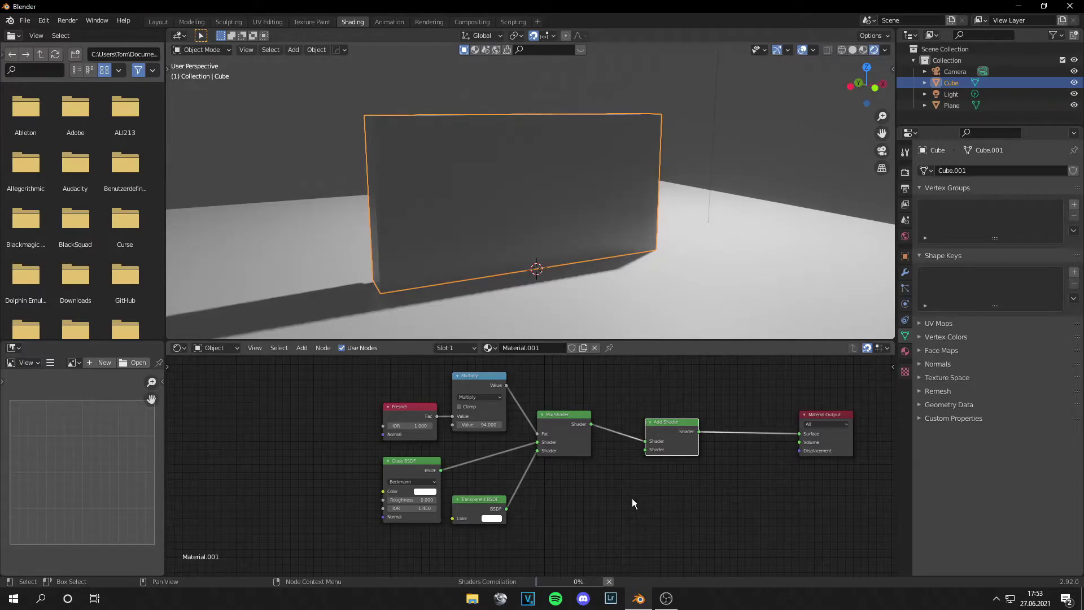
- Add an Emission node below the Mix Shader and connect it to the Add Shader's second Shader input
key(shift+a)
click(581, 457)
text(e)
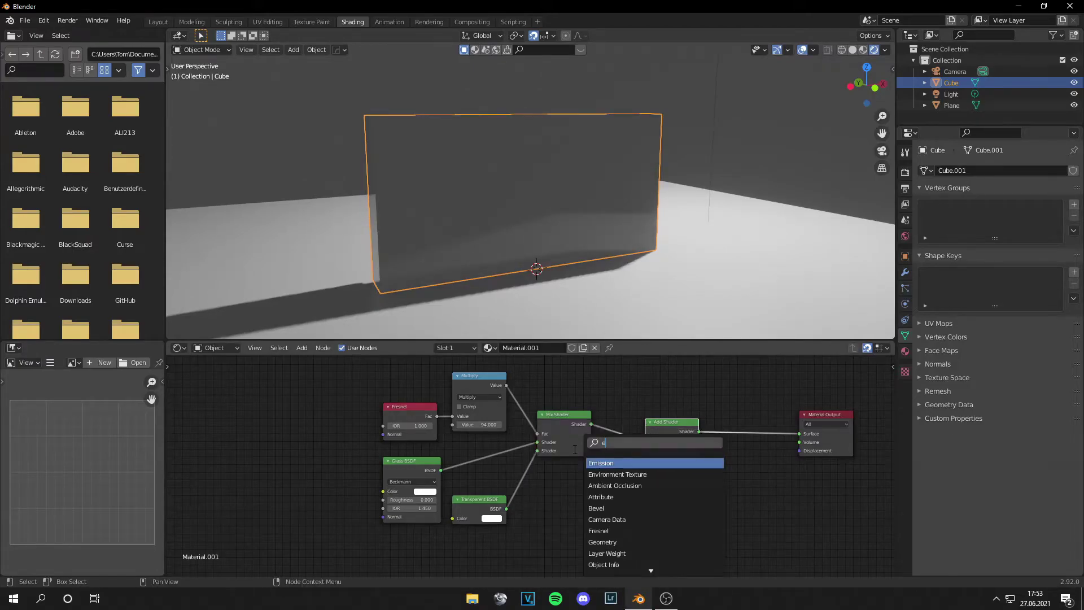
text(mi)
key(Return)
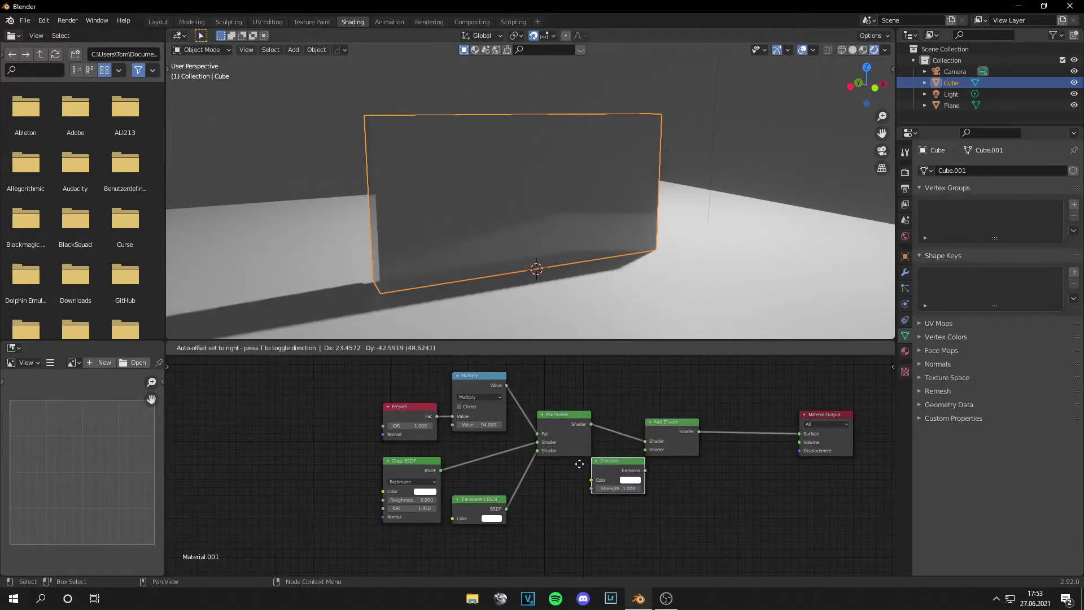
click(561, 489)
drag(622, 494, 645, 449)
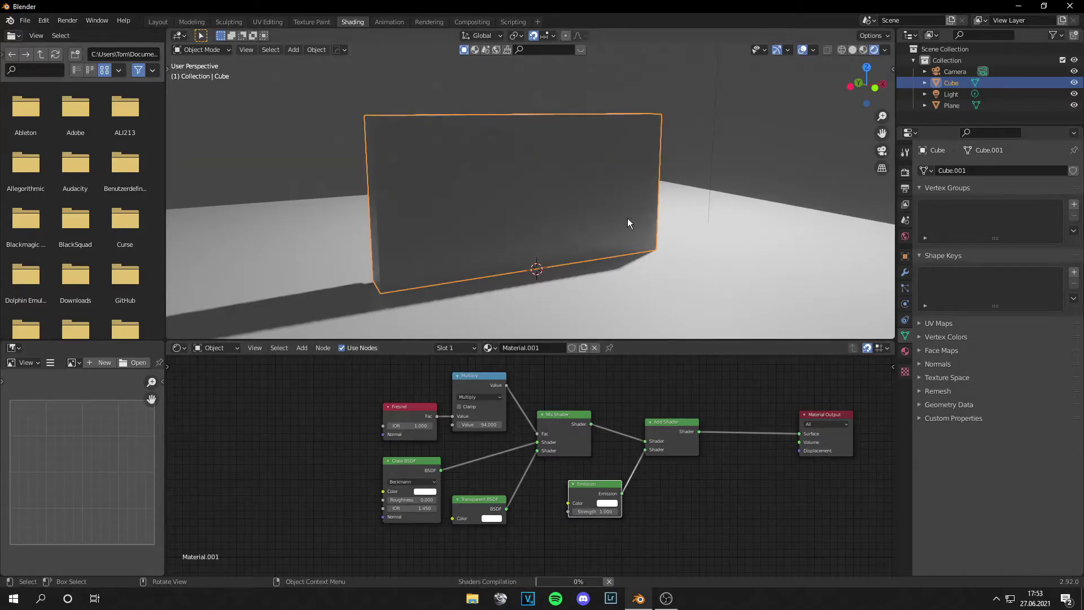
- Move the Emission node away from the Add Shader and place a tubescreen.jpg image texture node below it
middle_drag(642, 236, 685, 230)
middle_drag(572, 241, 603, 254)
middle_drag(674, 520, 628, 465)
drag(564, 430, 586, 444)
click(650, 477)
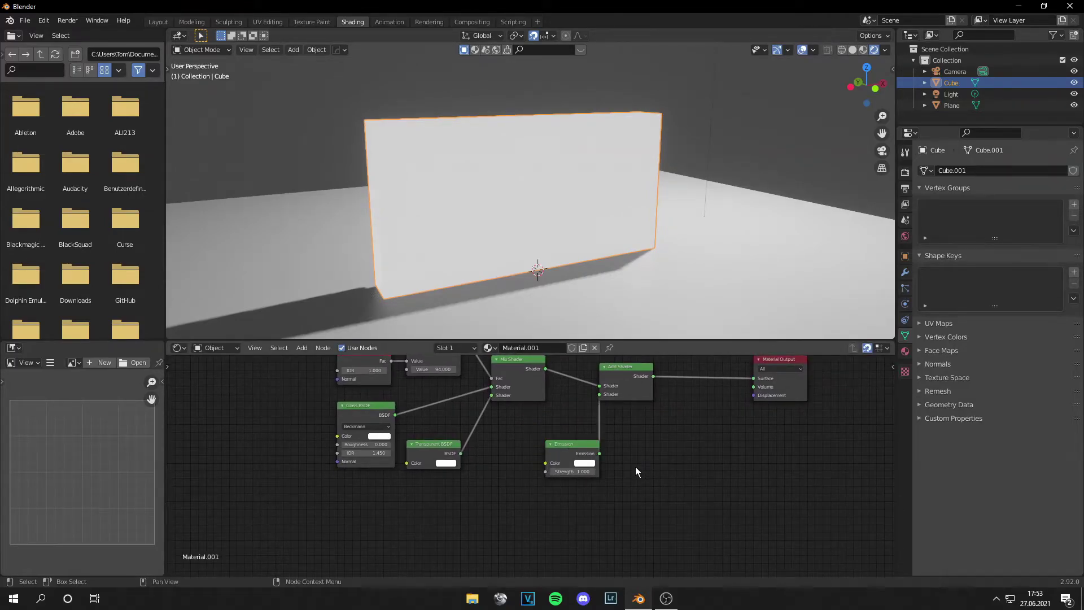
key(g)
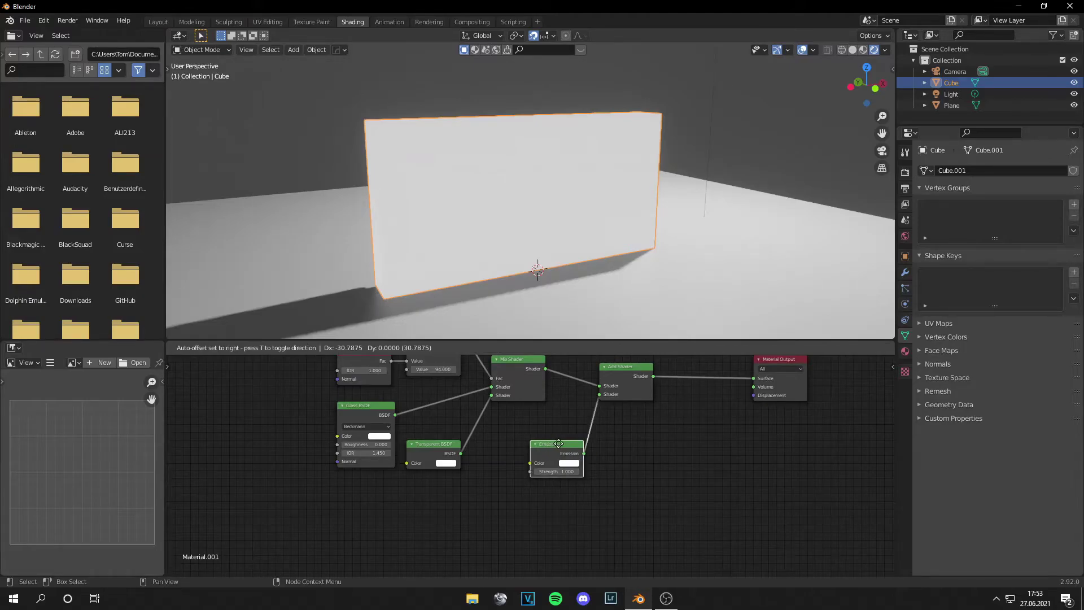
click(624, 457)
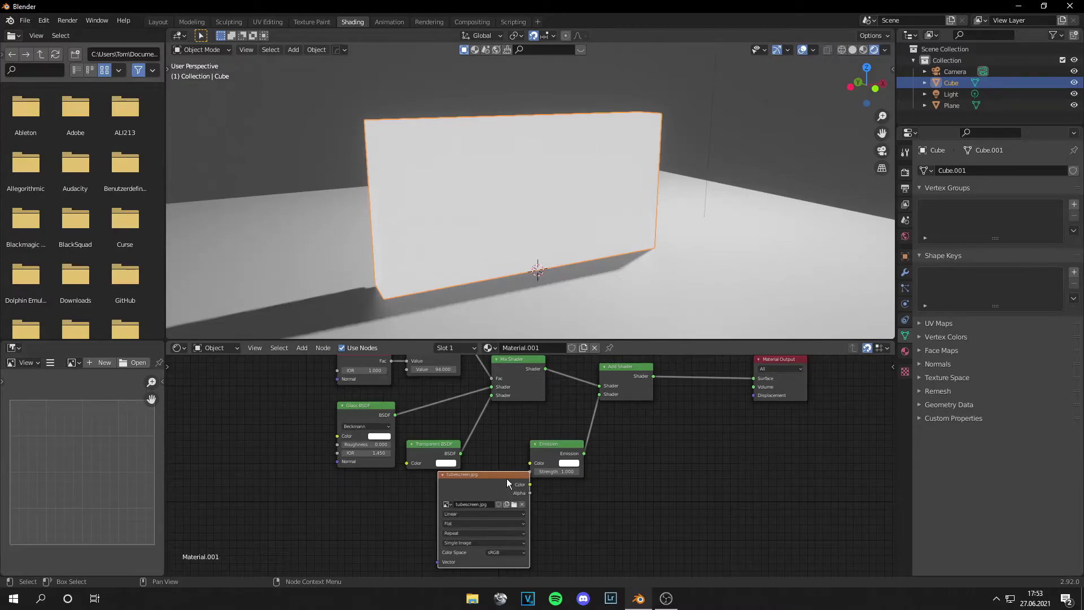
drag(504, 479, 489, 487)
- In the UV Editing workspace, display the tubescreen.jpg image and fit it to the editor
click(268, 22)
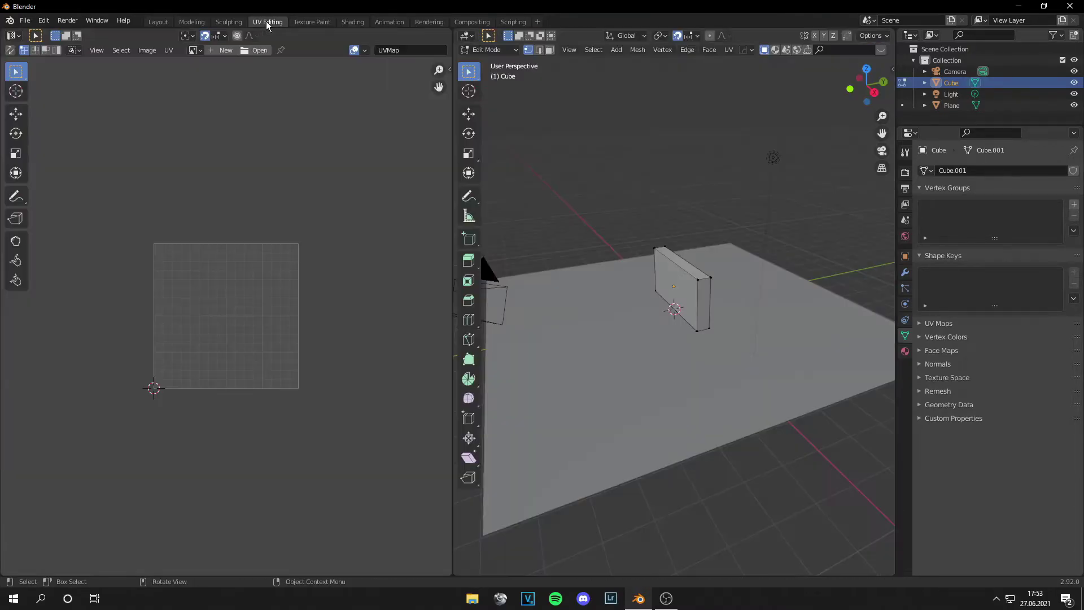
click(193, 50)
click(225, 78)
key(Home)
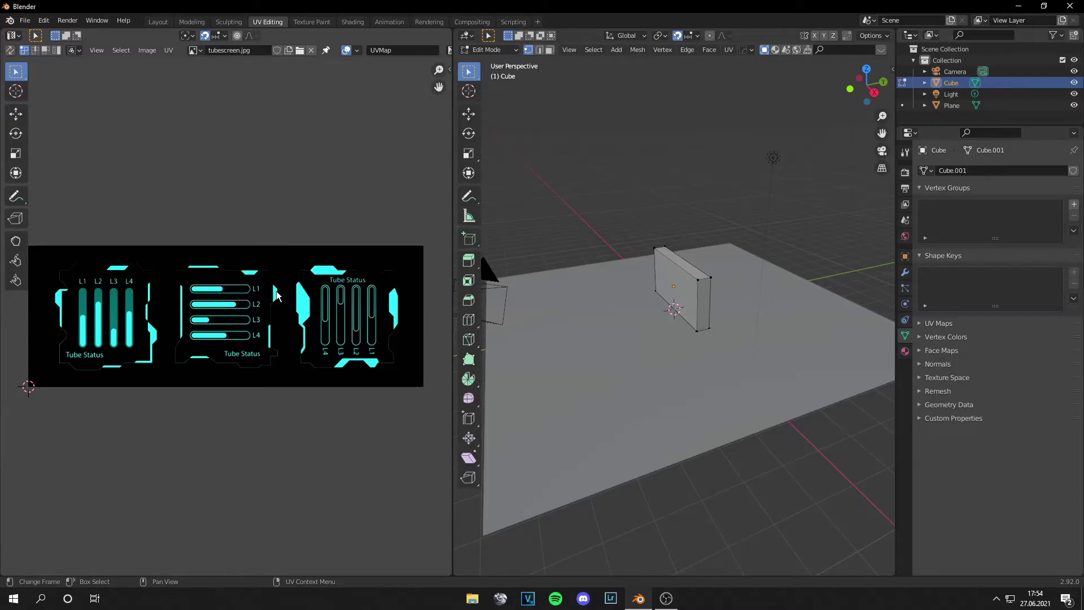
- Back in the Shading workspace, connect the tubescreen.jpg texture's Color output to the Emission Color and reposition the texture node
click(353, 22)
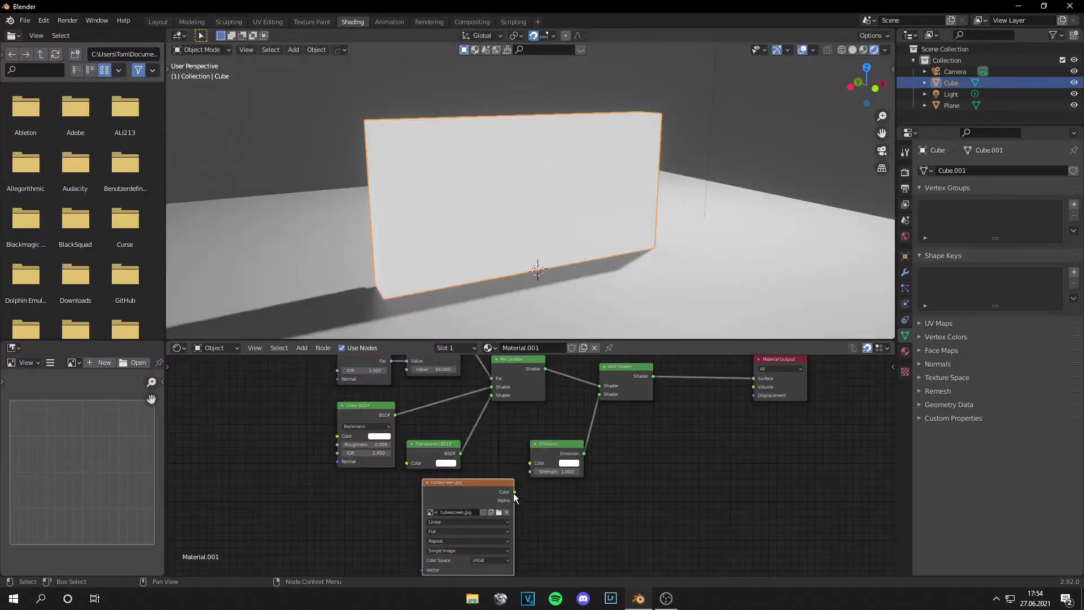
drag(514, 491, 447, 494)
scroll(652, 211, down, 2)
mouse_move(653, 211)
middle_down()
mouse_move(660, 222)
mouse_move(646, 227)
middle_up()
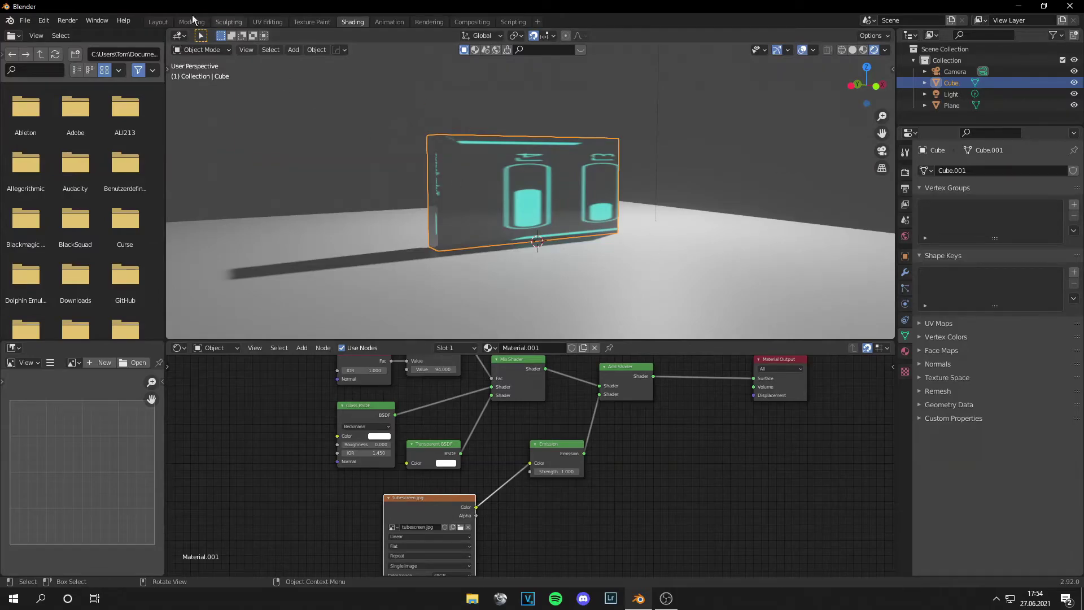
- Return to the UV Editing workspace and show the 3D viewport in material preview shading, with the side panels resized
click(268, 22)
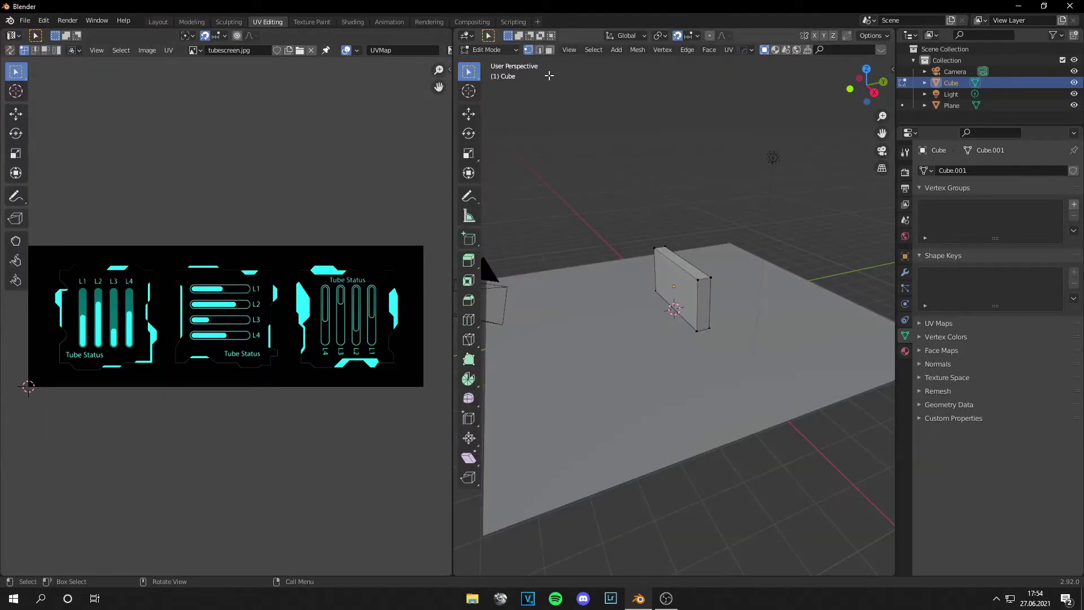
drag(896, 162, 1048, 164)
click(1019, 51)
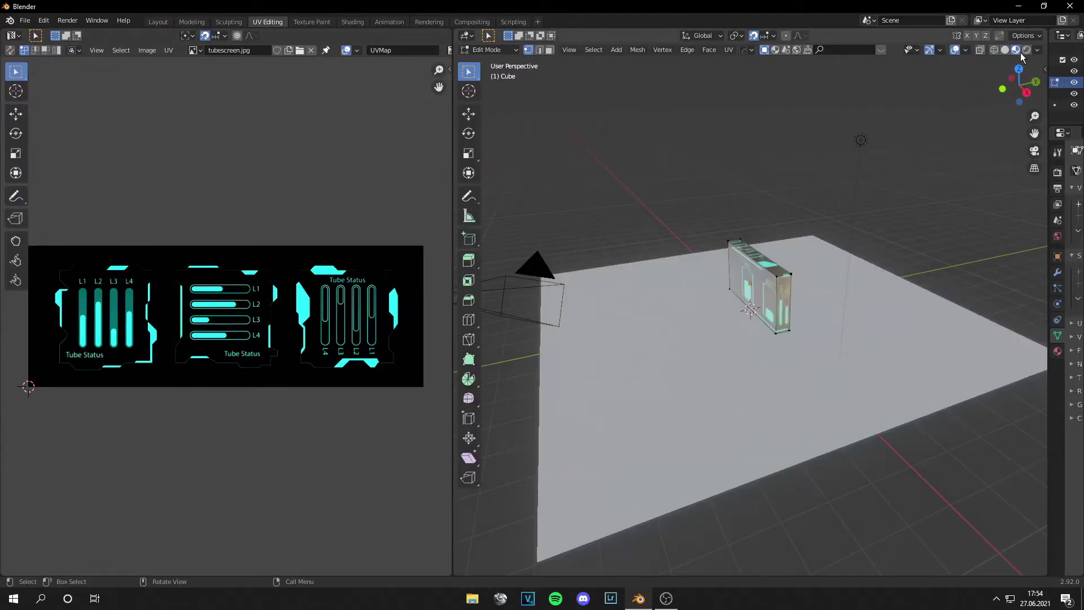
drag(1048, 170, 967, 172)
scroll(834, 242, up, 5)
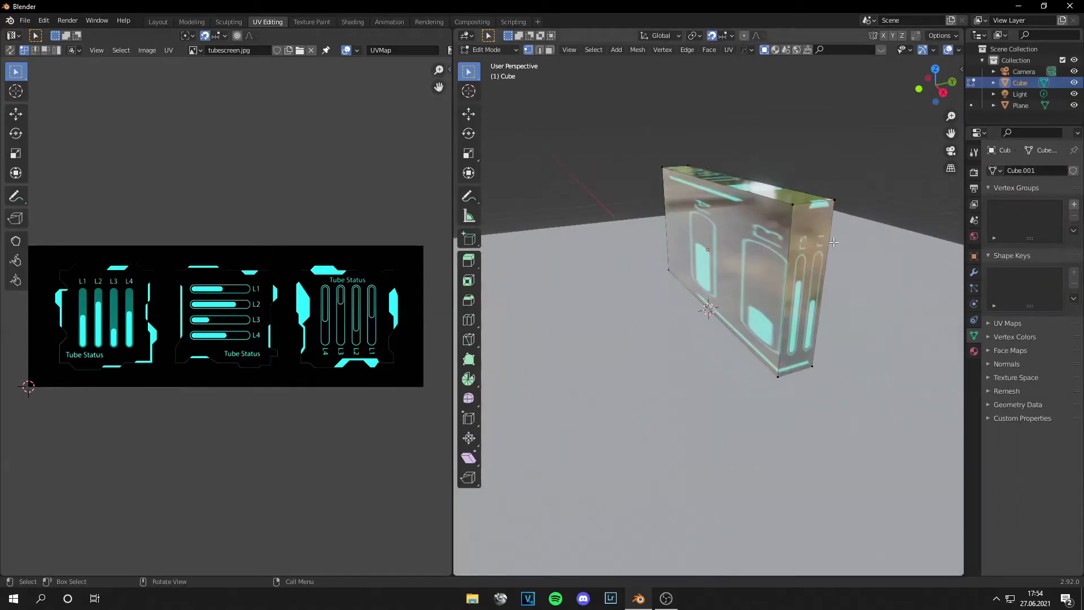
- Unwrap all faces of the pane with Smart UV Project at a 66° angle limit and check the result
key(a)
key(u)
click(785, 278)
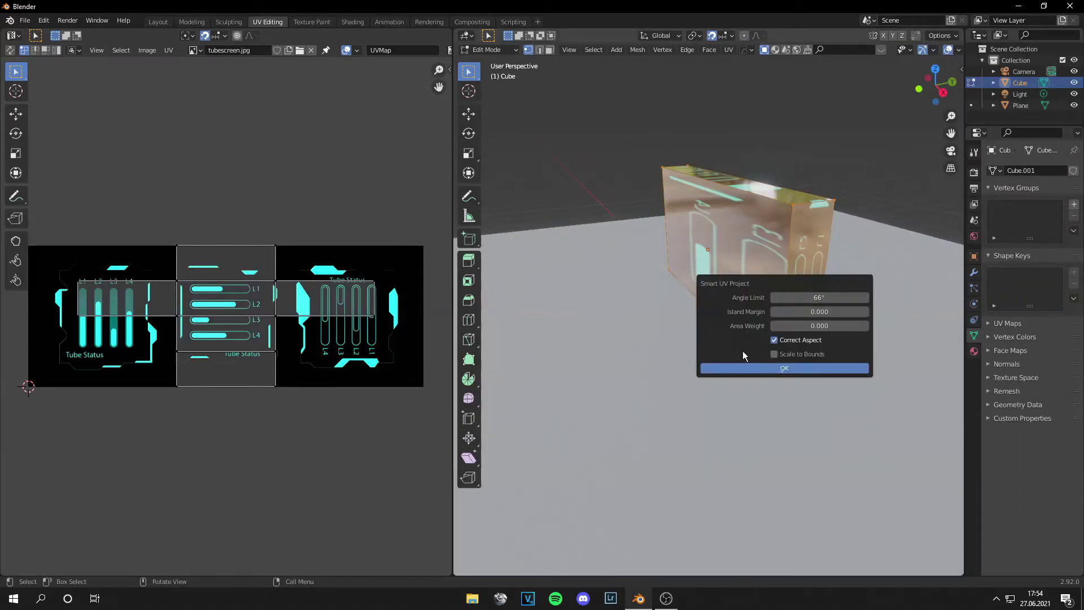
click(755, 367)
scroll(755, 361, down, 3)
middle_drag(755, 361, 687, 364)
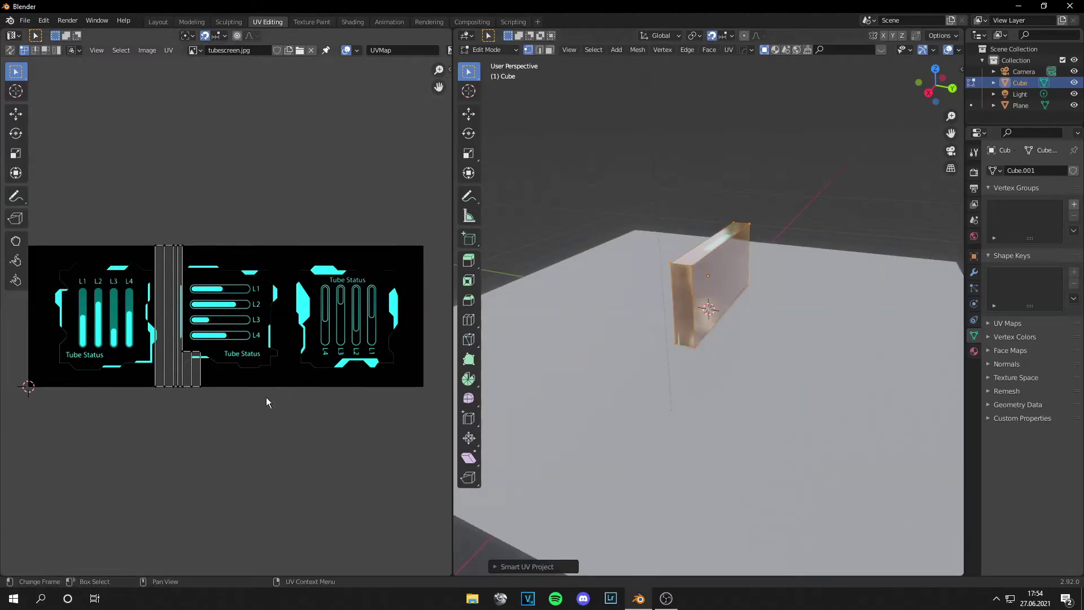
click(732, 274)
middle_drag(764, 285, 683, 254)
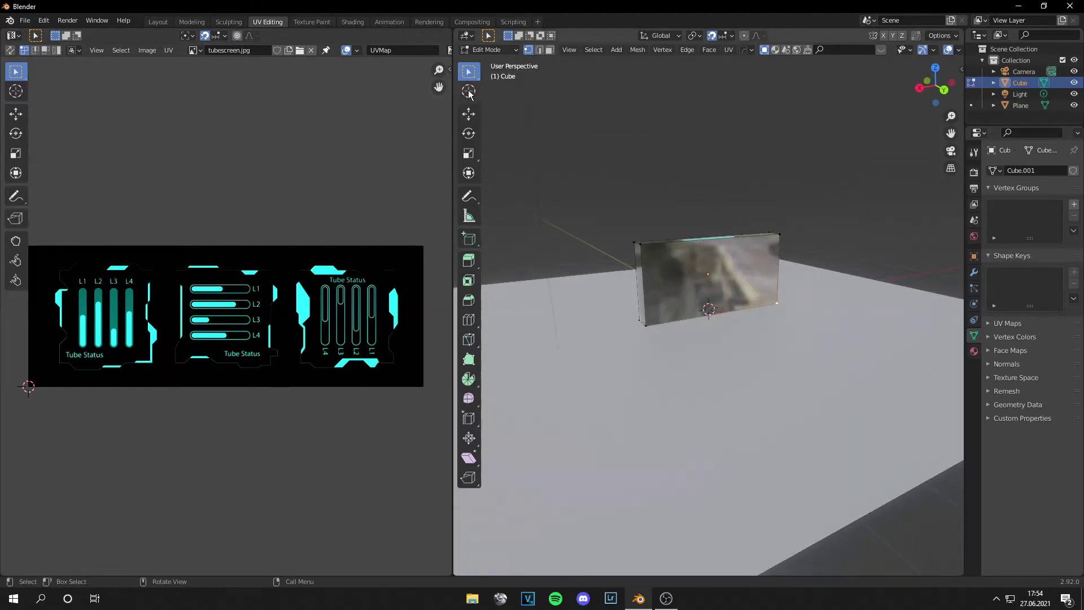
- Select the pane's front face and scale its UV island along X to fit the tubescreen.jpg image
click(728, 271)
drag(364, 435, 159, 215)
key(s)
key(x)
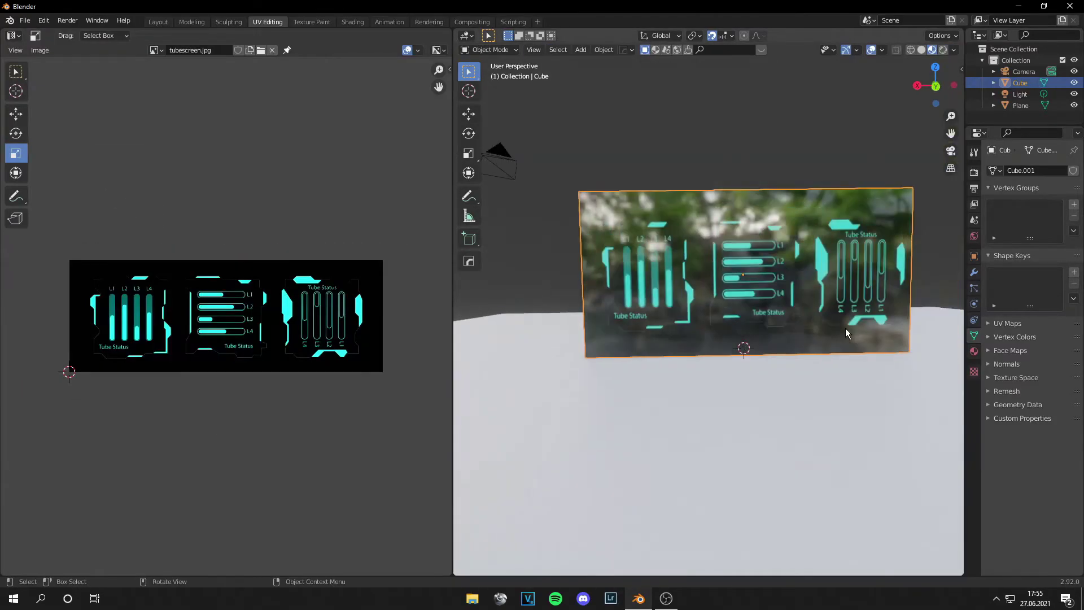
- Switch the 3D viewport to rendered shading and inspect the pane's front and side faces
middle_drag(845, 328, 870, 343)
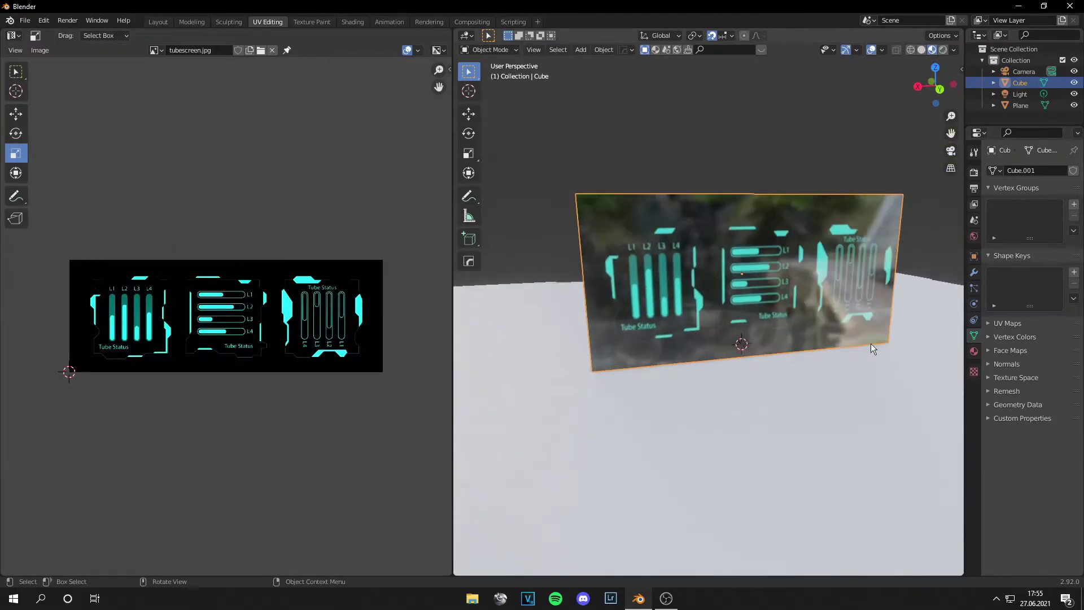
click(943, 49)
mouse_move(812, 141)
middle_down()
mouse_move(814, 194)
mouse_move(704, 198)
mouse_move(706, 259)
middle_up()
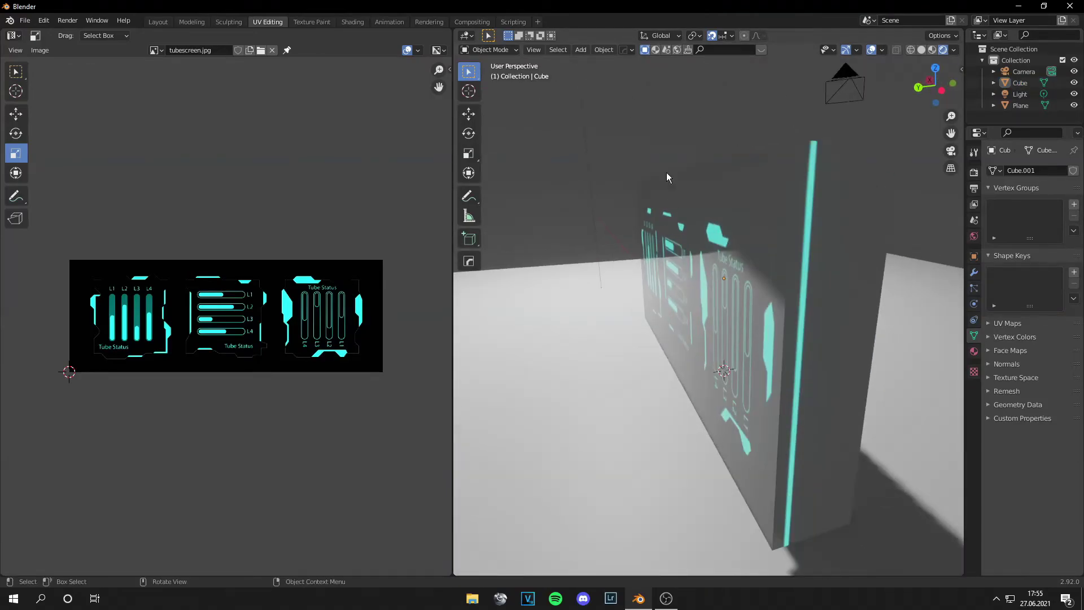
middle_drag(666, 177, 740, 298)
- In Edit Mode, select the UV islands of the pane's narrow side faces, shrink them and move them onto a black area of the image
key(Tab)
key(a)
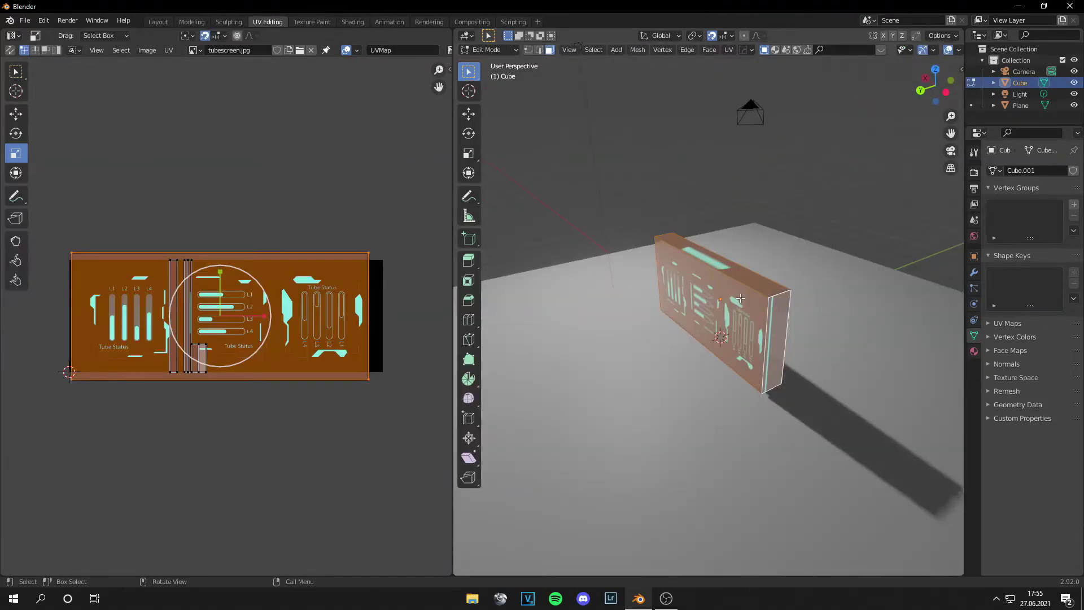
key(alt+a)
drag(256, 401, 118, 228)
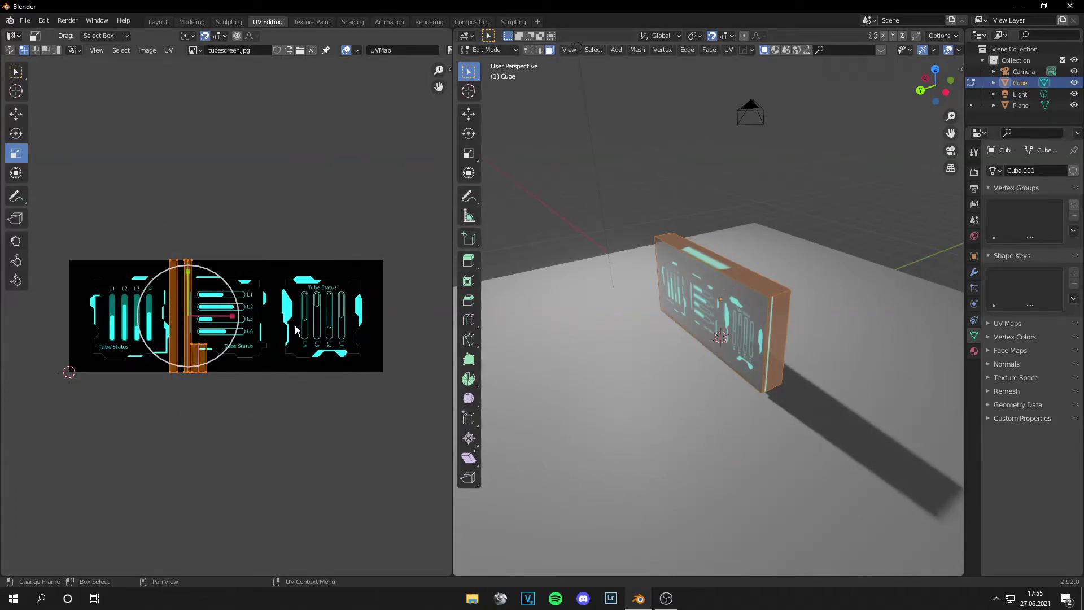
key(s)
click(200, 334)
key(g)
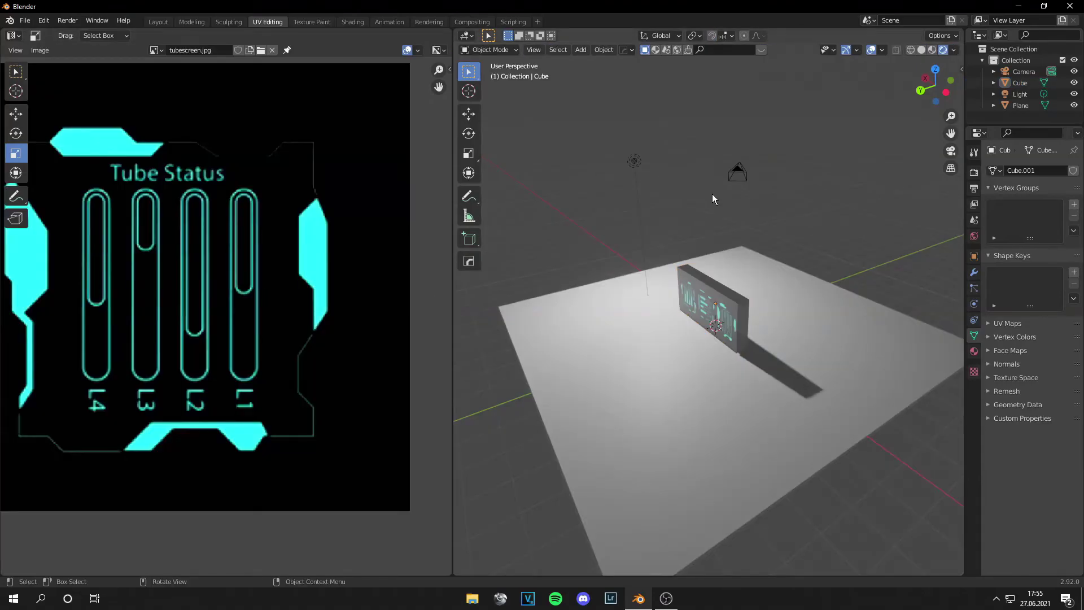
- Check the pane's sides, then in the Shading workspace set the Emission node's strength to 21.6
middle_drag(712, 198, 795, 264)
scroll(685, 258, up, 4)
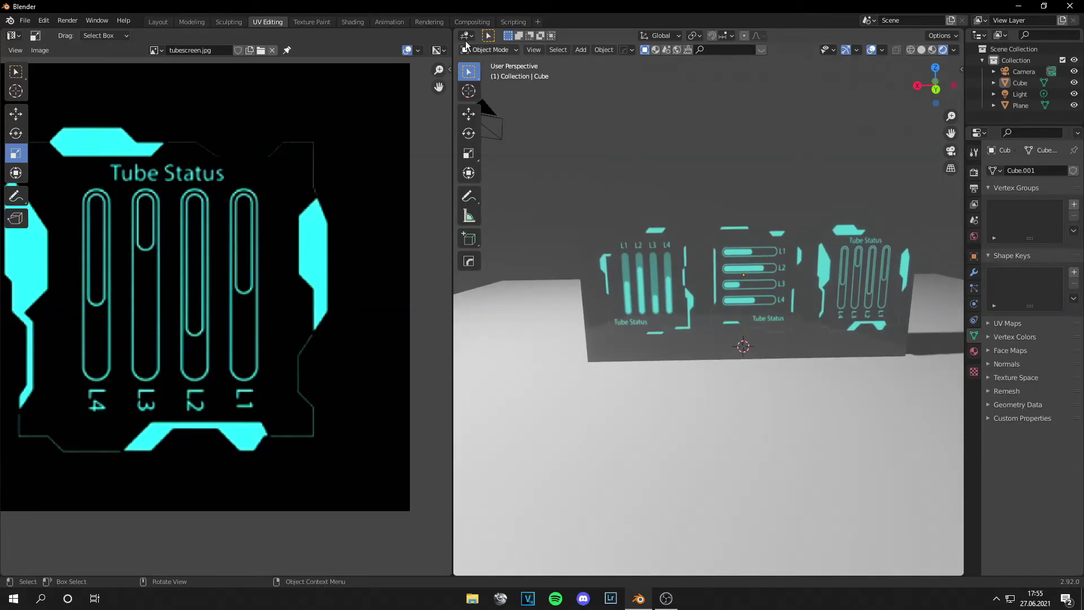
click(343, 22)
mouse_move(553, 183)
middle_down()
mouse_move(544, 215)
mouse_move(662, 231)
mouse_move(676, 255)
middle_up()
scroll(676, 255, up, 4)
drag(556, 472, 672, 471)
- Enable Bloom in the Eevee render settings and view the glowing display on the pane
scroll(657, 195, down, 1)
scroll(656, 195, down, 5)
middle_drag(656, 195, 744, 171)
click(904, 171)
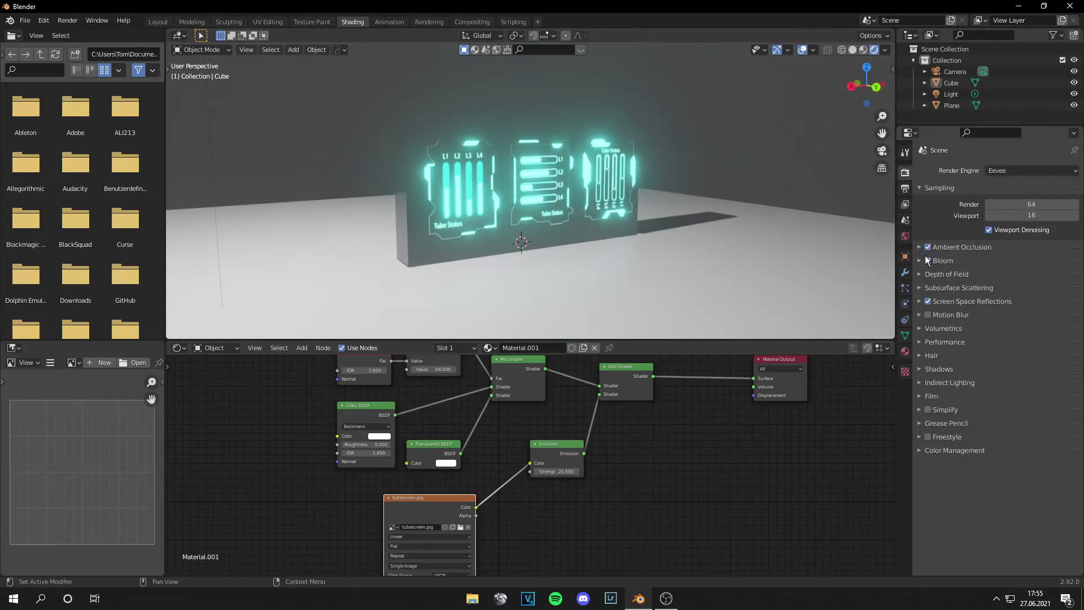
middle_drag(802, 181, 646, 123)
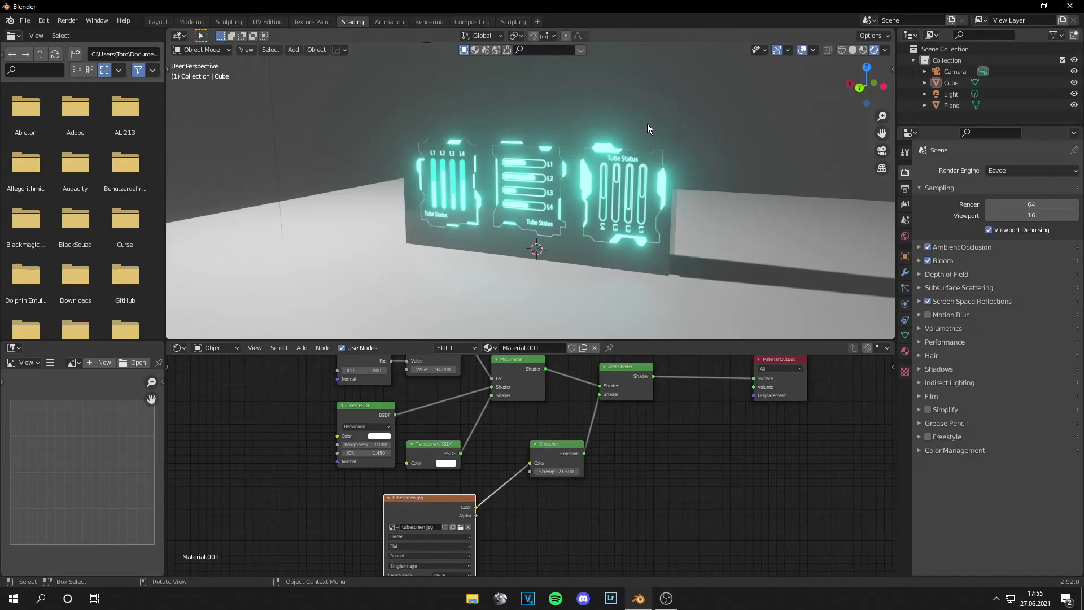